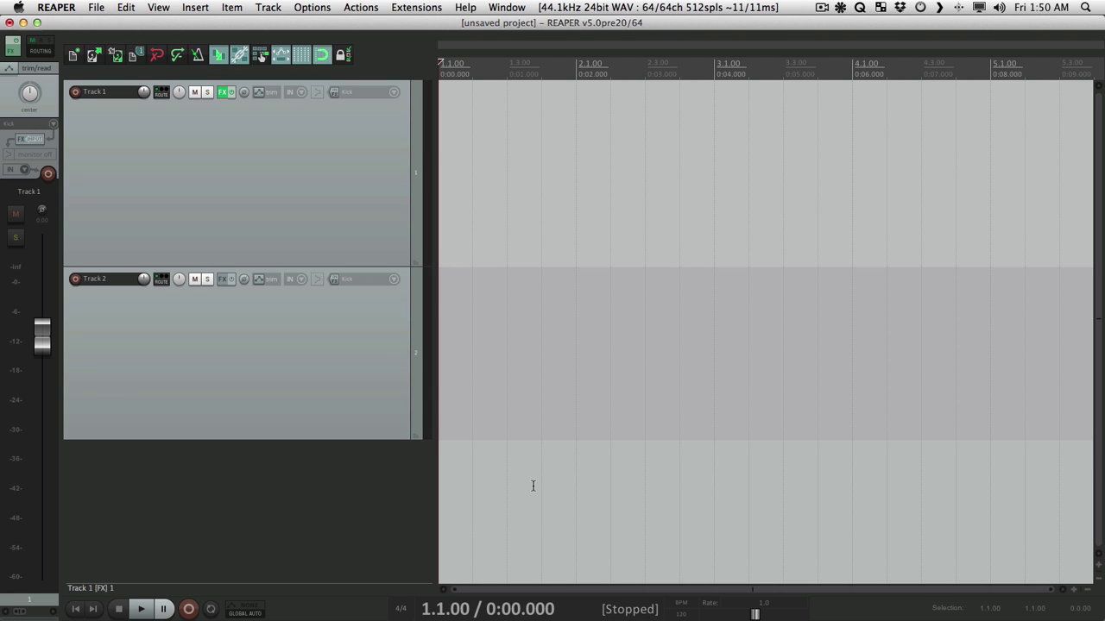
View the Track/Send Defaults preferences, then close them without changes
left_click(308, 8)
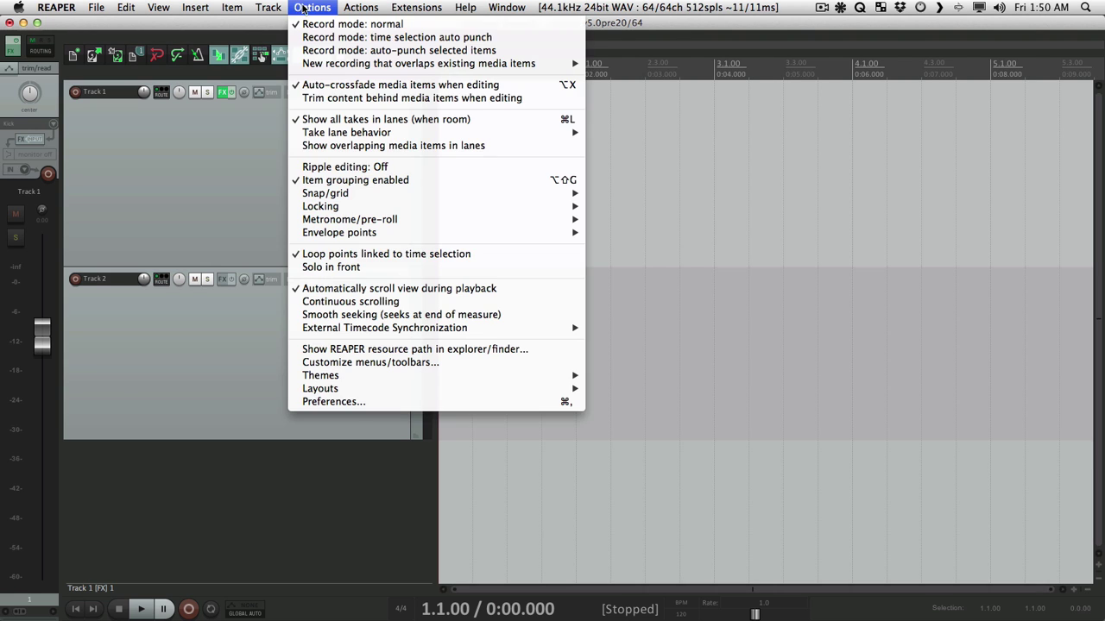
left_click(378, 402)
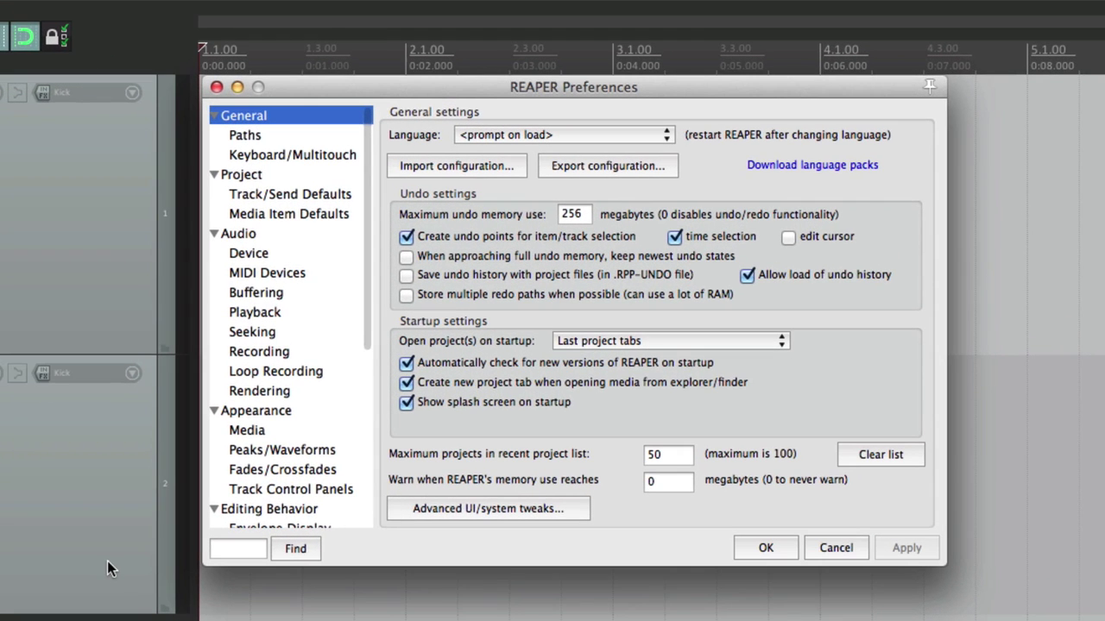
left_click(349, 195)
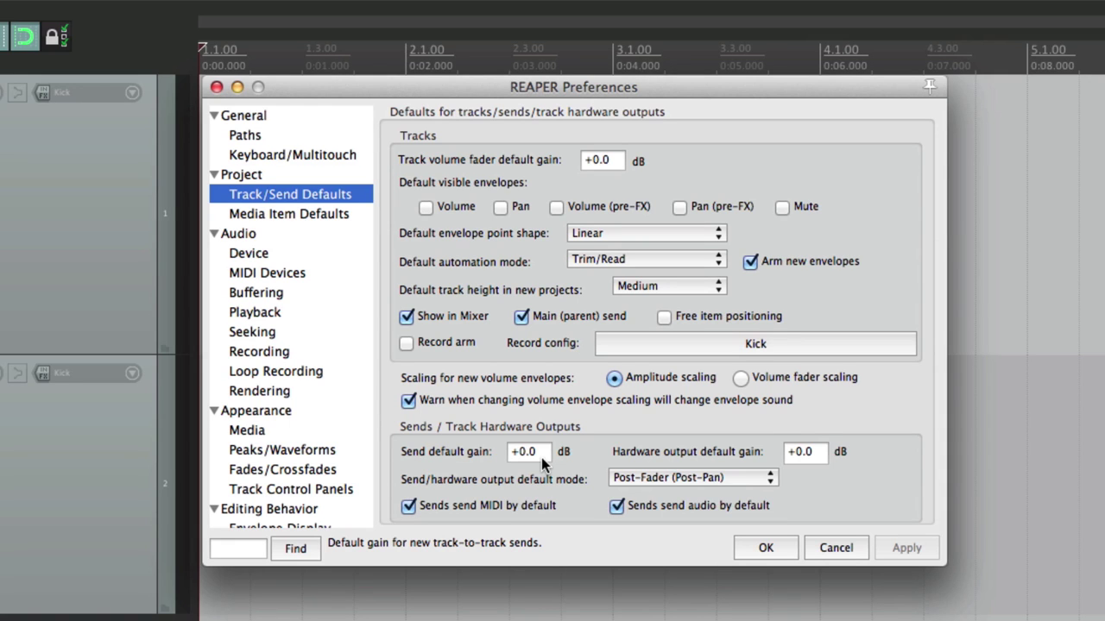
key("Return")
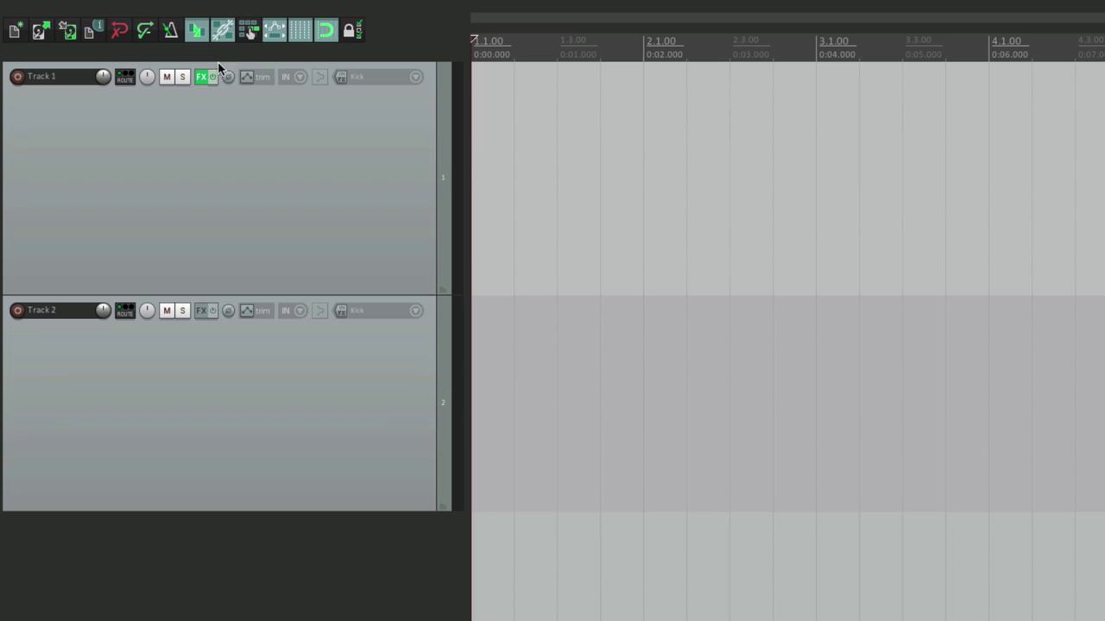
Add a Track 1 send to Track 2, try levels from -inf to -18.0 dB, then delete it
left_click(120, 79)
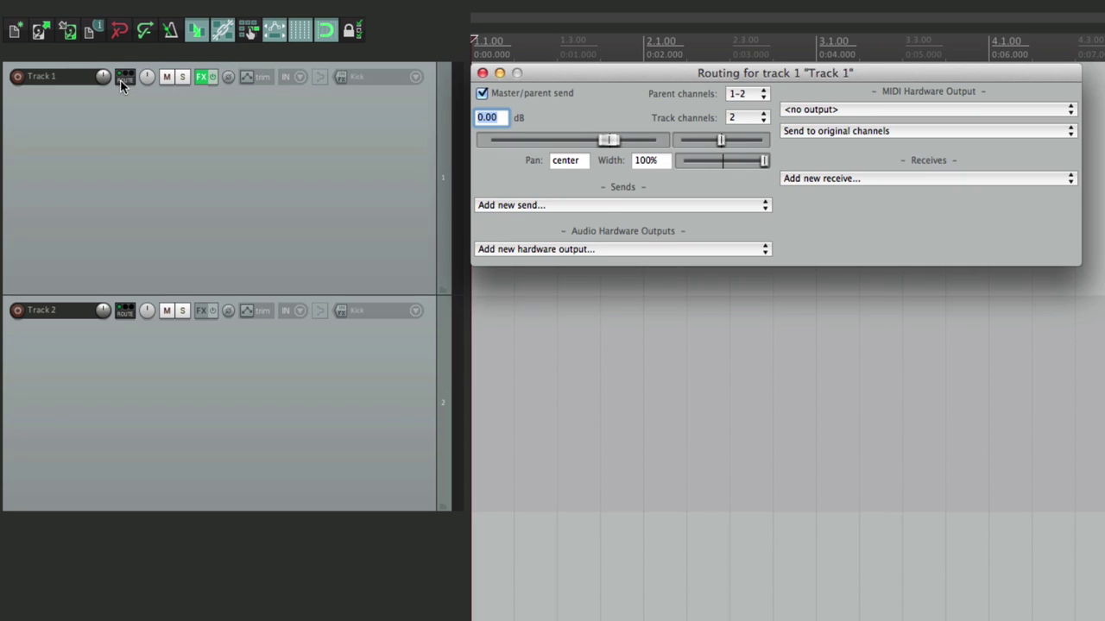
left_click(559, 206)
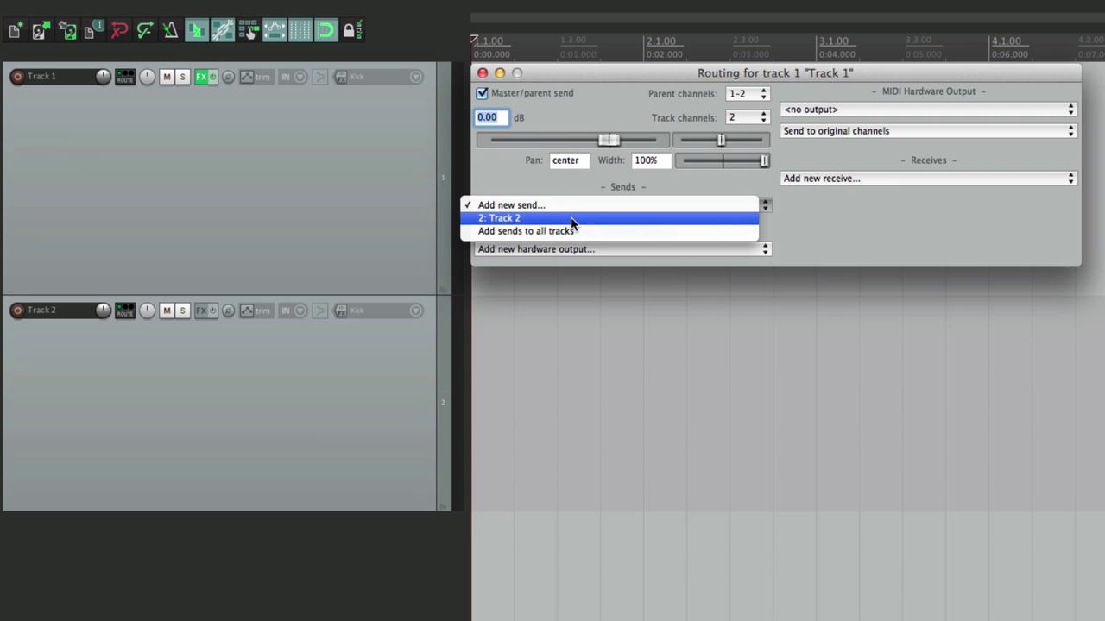
left_click(571, 219)
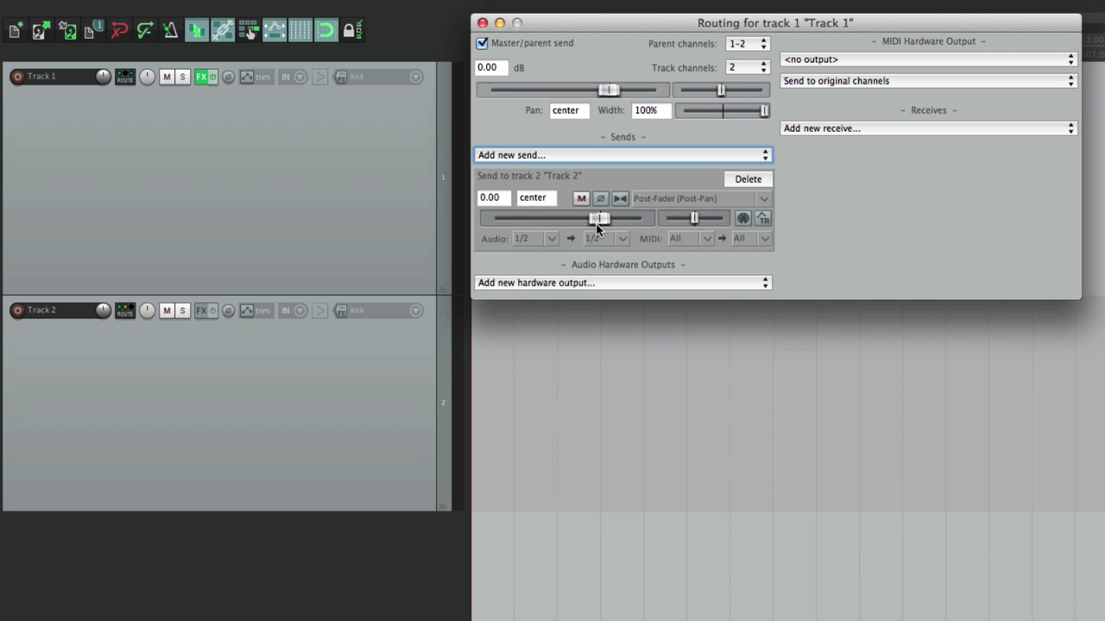
mouse_move(596, 221)
left_mouse_down()
mouse_move(569, 217)
mouse_move(579, 222)
left_mouse_up()
double_click(583, 221)
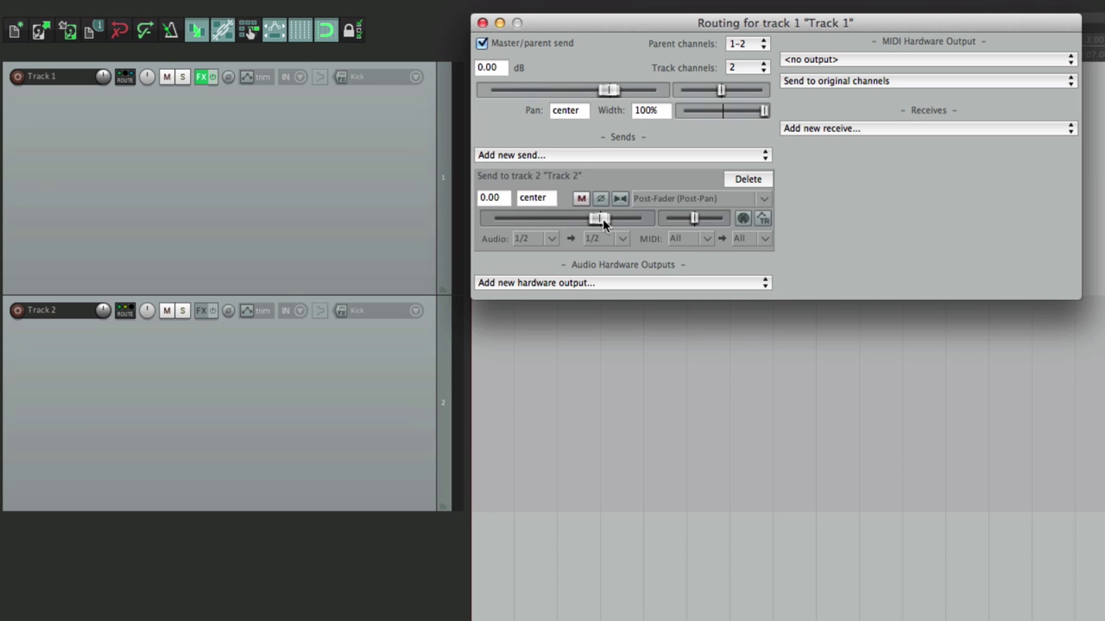
left_click_drag(602, 219, 489, 221)
left_click_drag(491, 219, 553, 222)
left_click(737, 183)
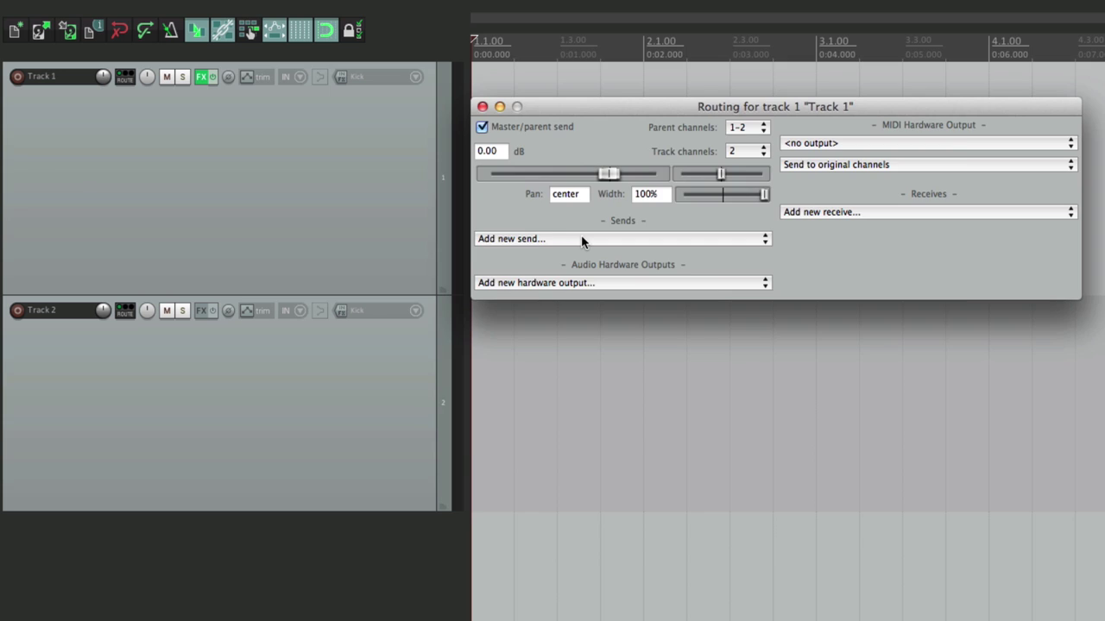
Set the send default gain to -inf in Track/Send Defaults
key("super+comma")
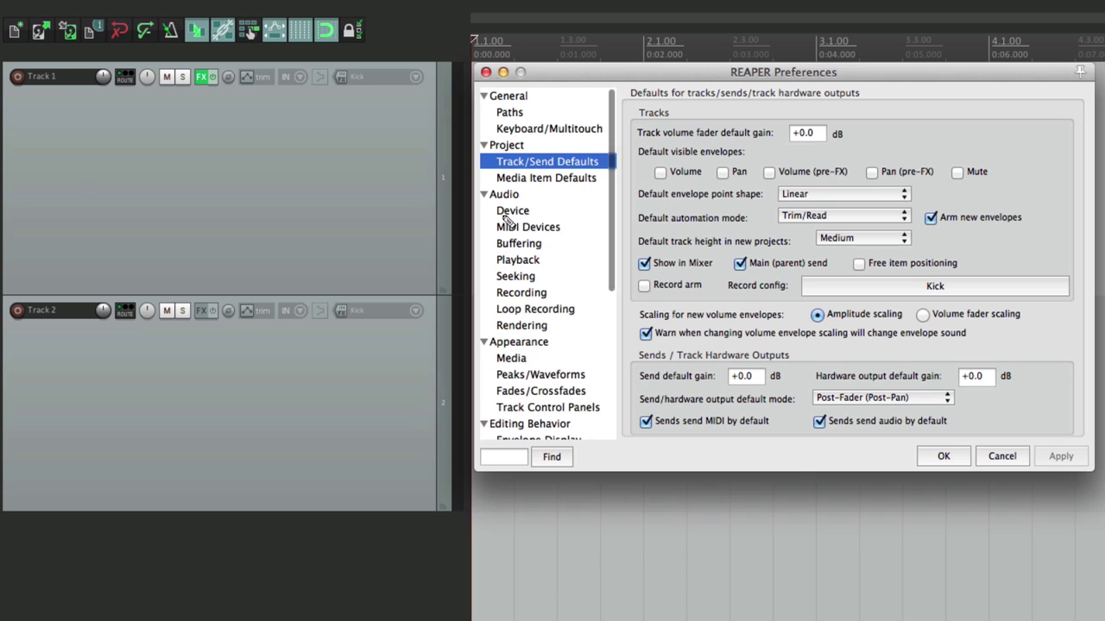
left_click(755, 376)
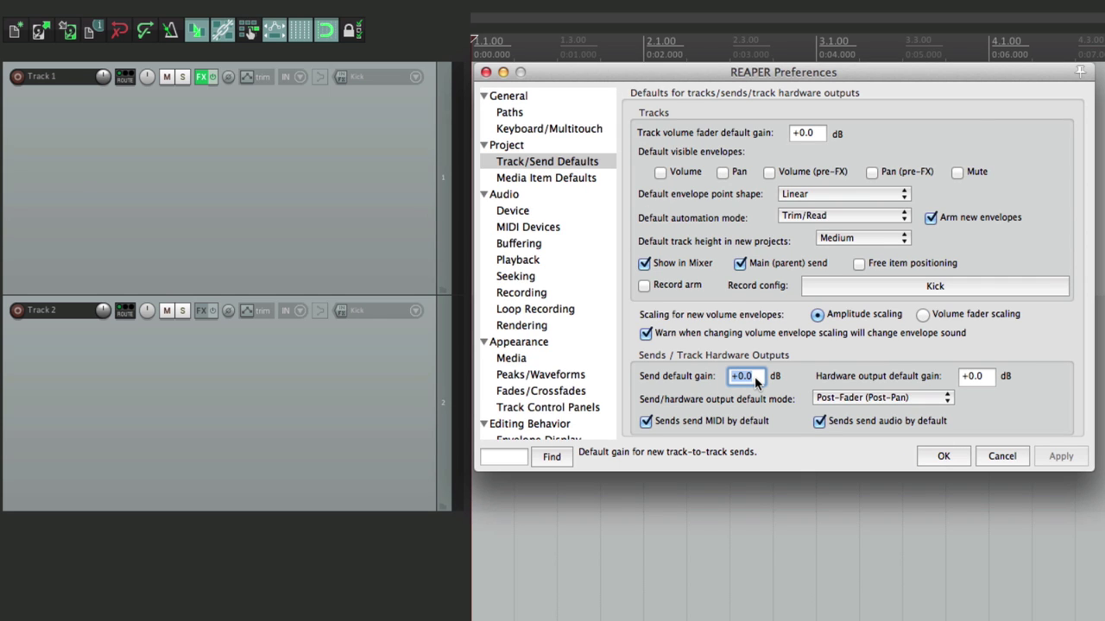
type("inf")
key("Return")
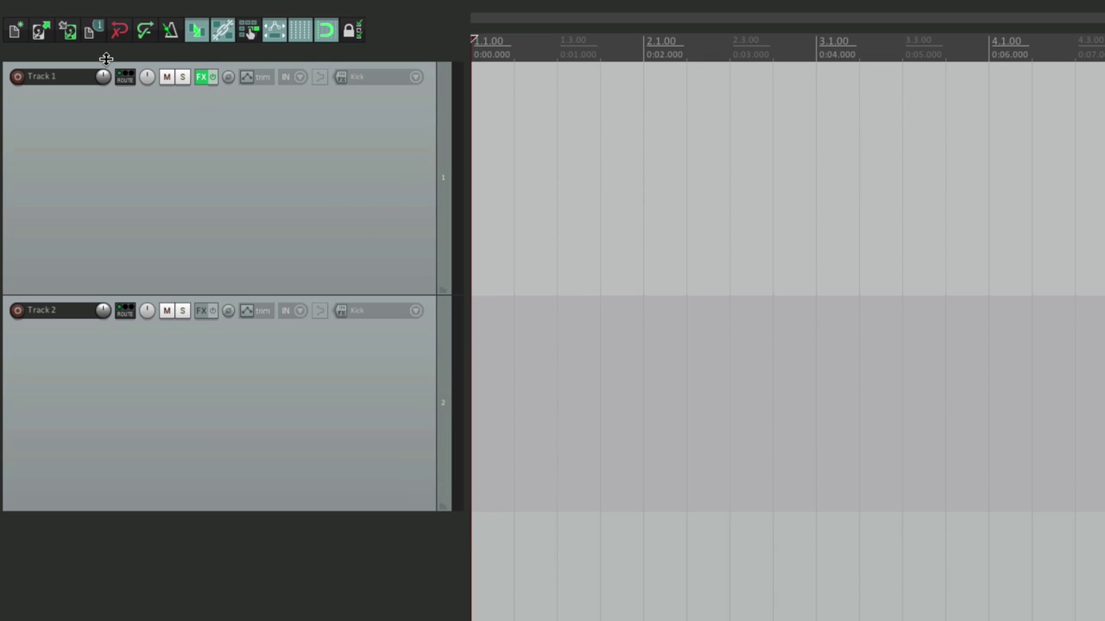
Add a fresh Track 1 send to Track 2 and adjust its level, ending at -61.8 dB
left_click(125, 77)
left_click(517, 206)
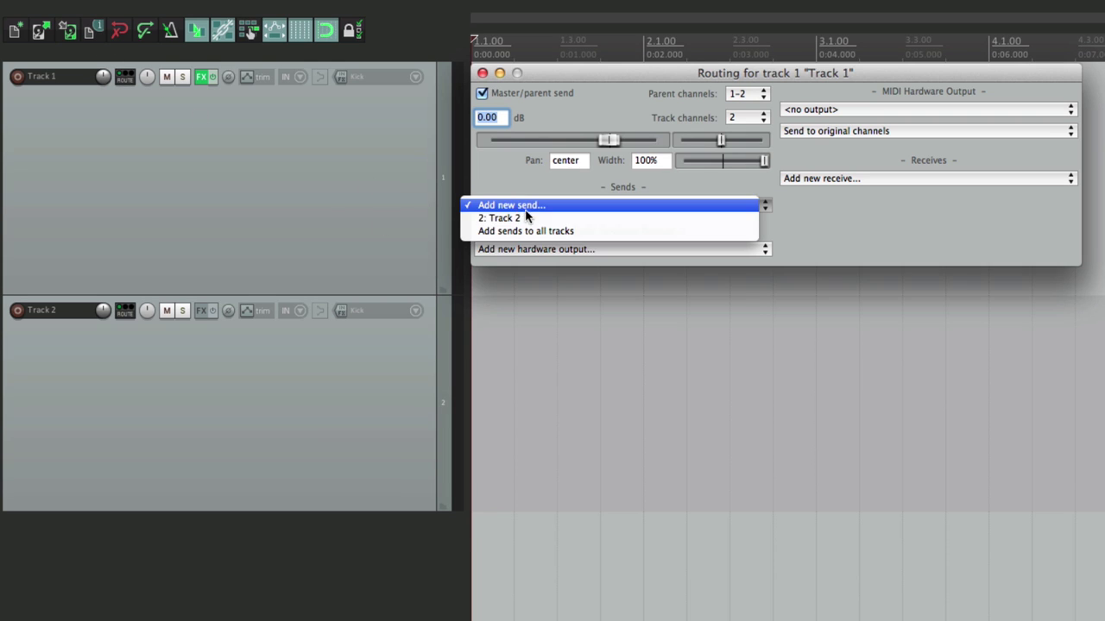
left_click(529, 218)
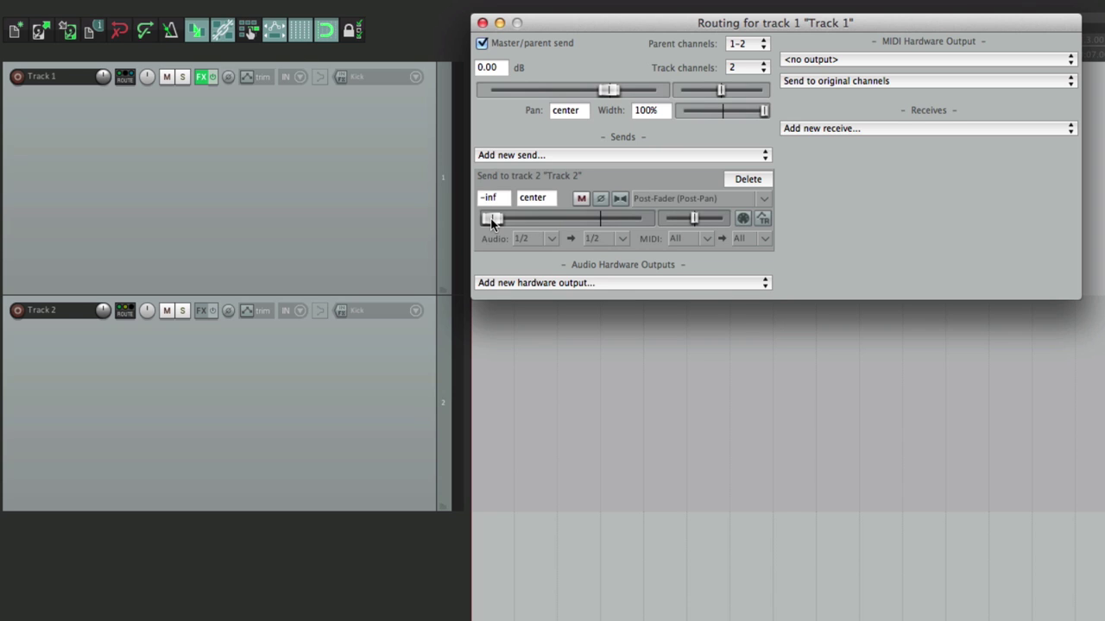
left_click_drag(514, 221, 548, 223)
left_click_drag(547, 223, 494, 235)
mouse_move(497, 217)
left_mouse_down()
mouse_move(546, 213)
mouse_move(507, 219)
left_mouse_up()
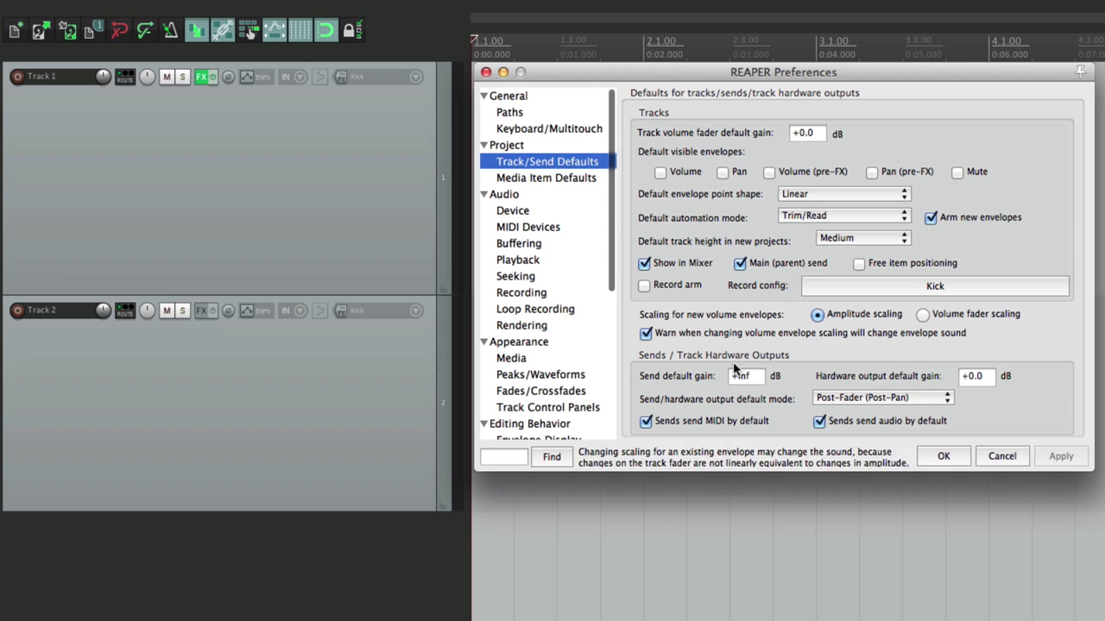
Set the send default gain to -6 dB
left_click(748, 380)
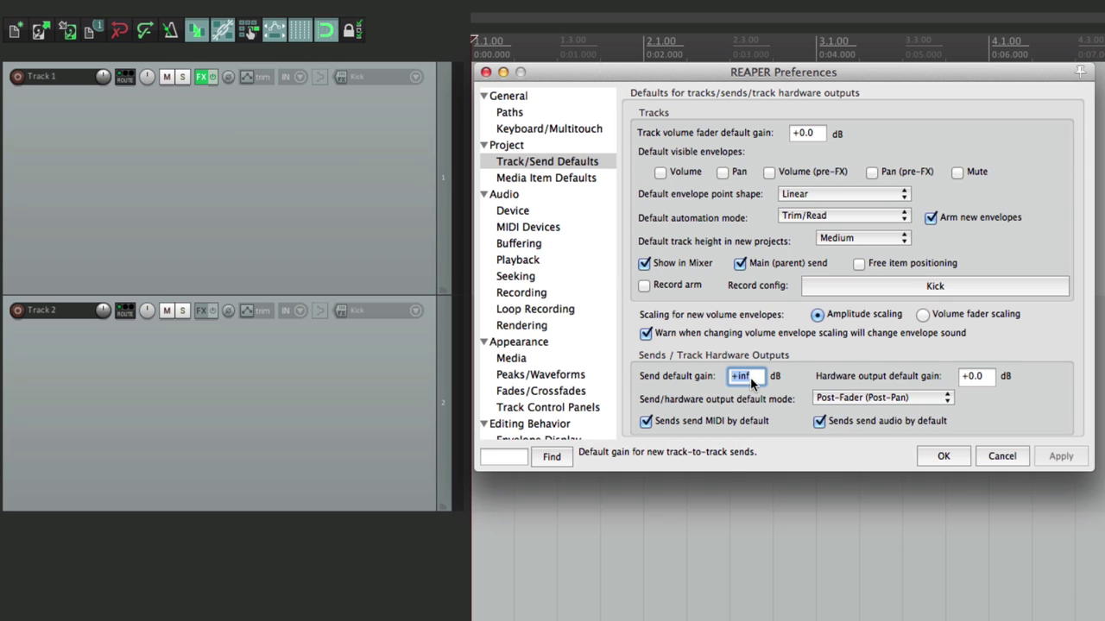
type("-6")
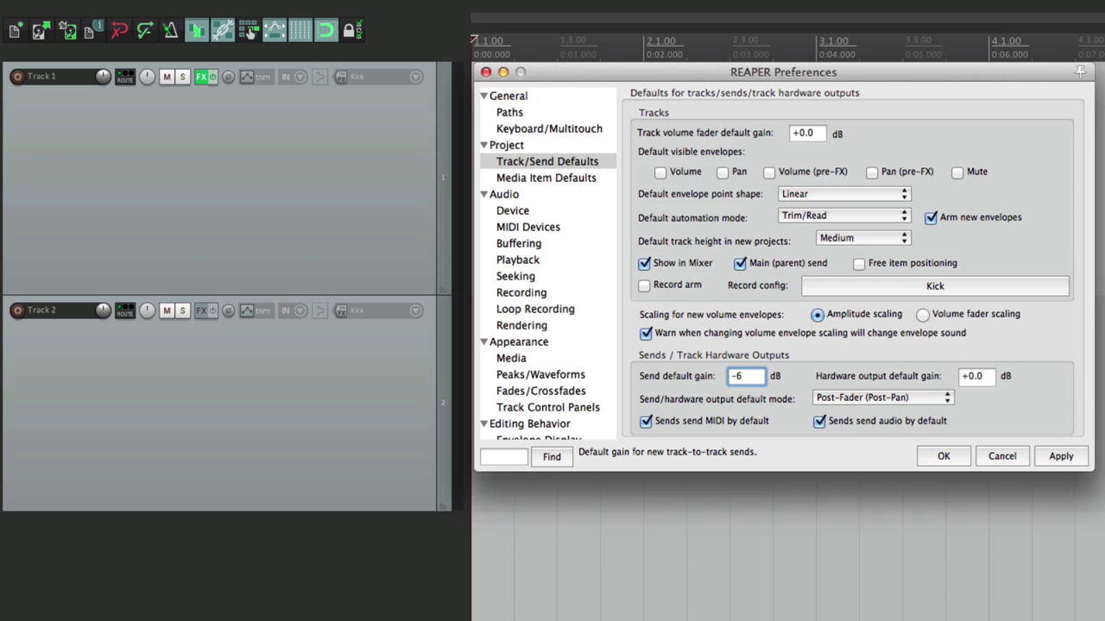
key("Return")
Add a Track 1 send to Track 2 and lower it to -11.4 dB
left_click(129, 76)
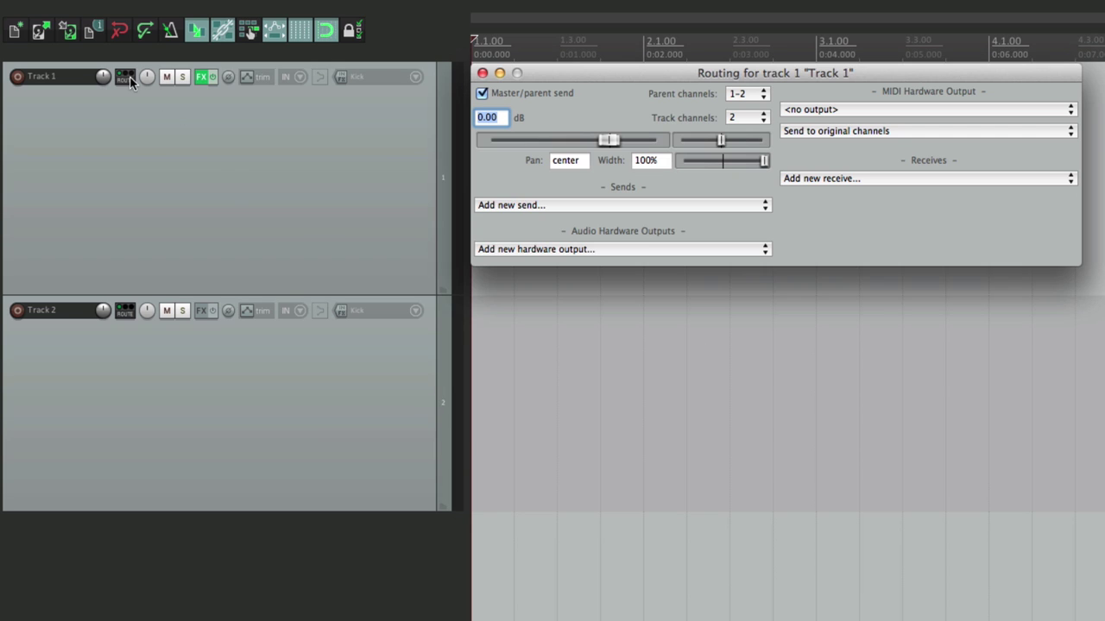
left_click(537, 204)
left_click(540, 215)
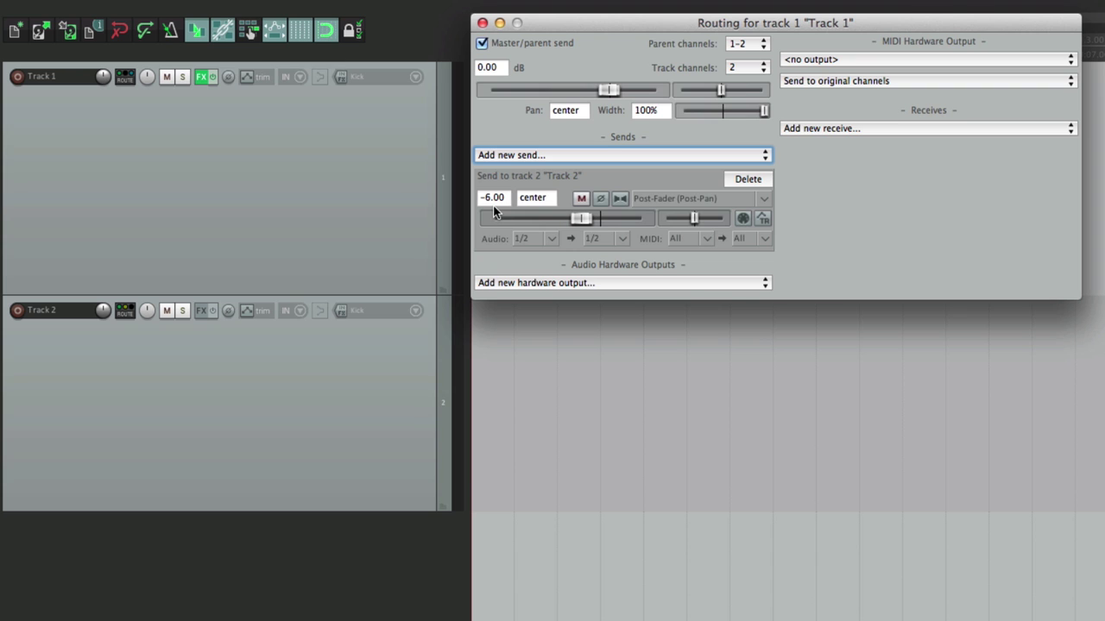
left_click_drag(580, 217, 567, 227)
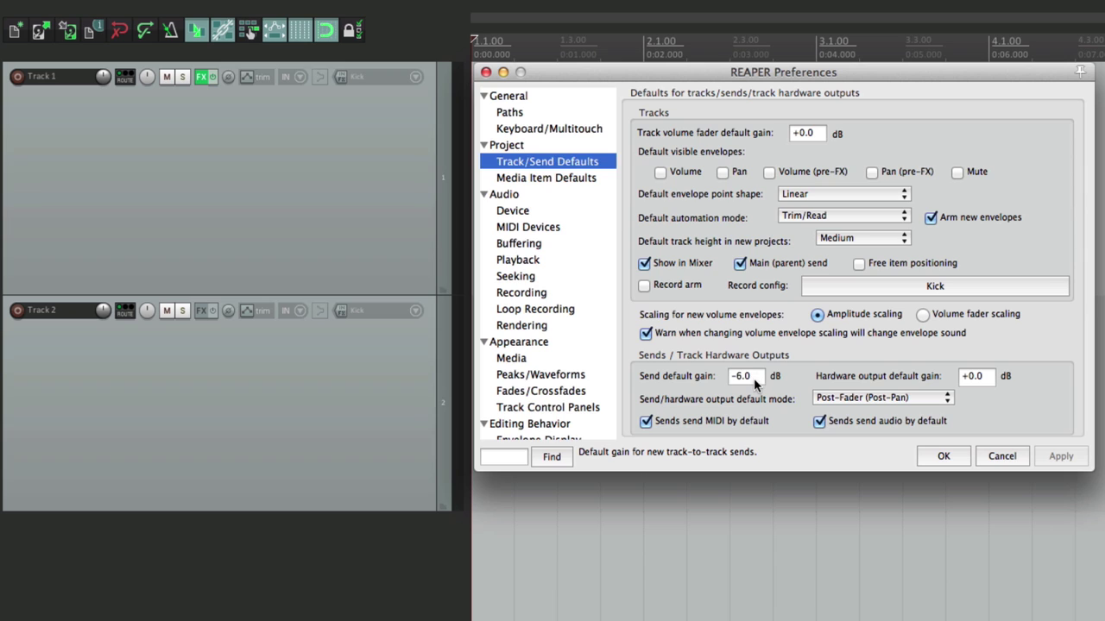
Restore the send default gain to 0 dB and confirm the preferences
double_click(754, 378)
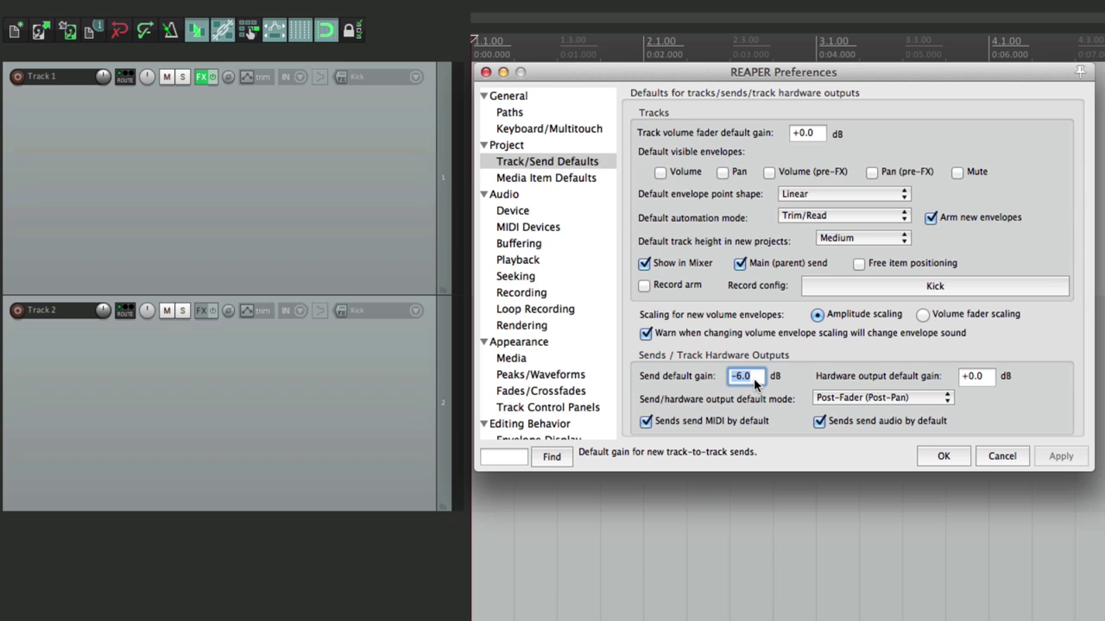
type("0")
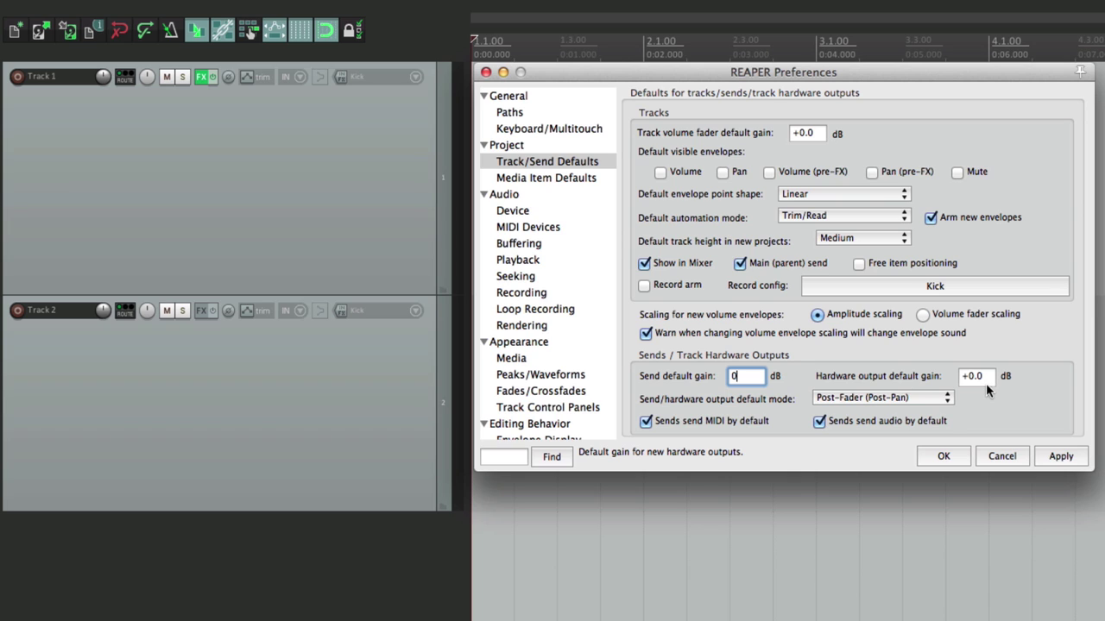
left_click(936, 456)
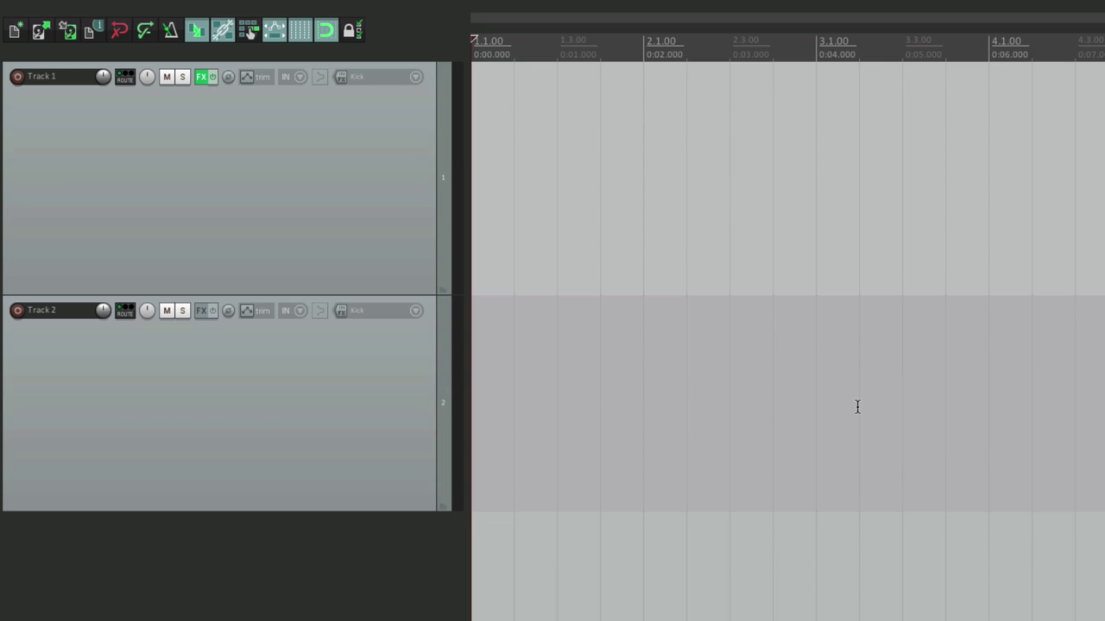
Add and then delete a 5: Reverb Input hardware output on Track 1, then reopen Track/Send Defaults
left_click(125, 79)
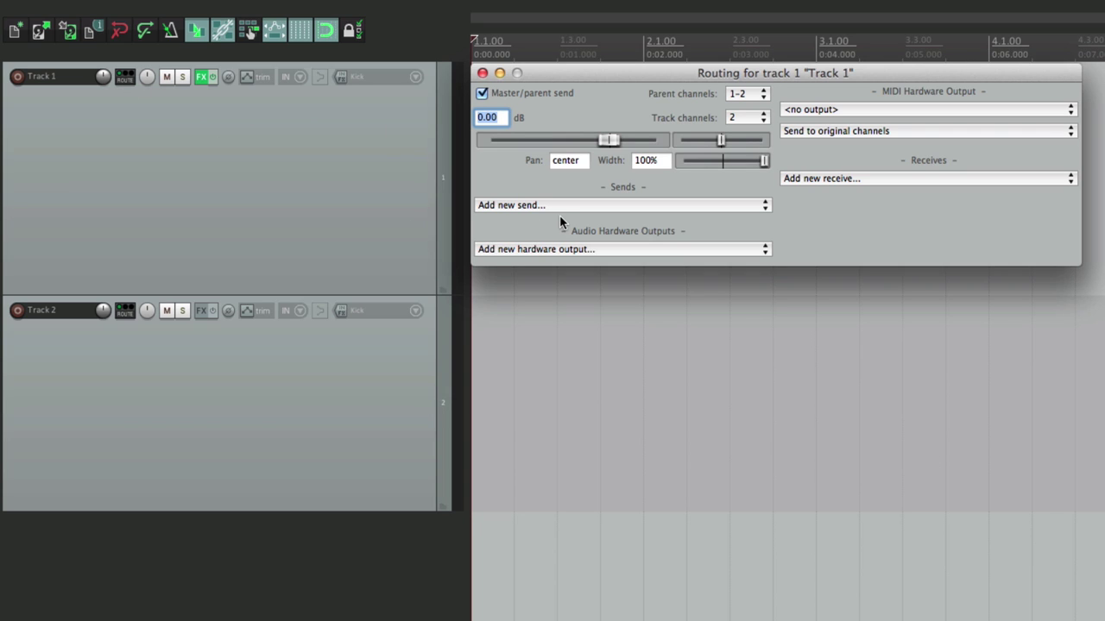
left_click(567, 249)
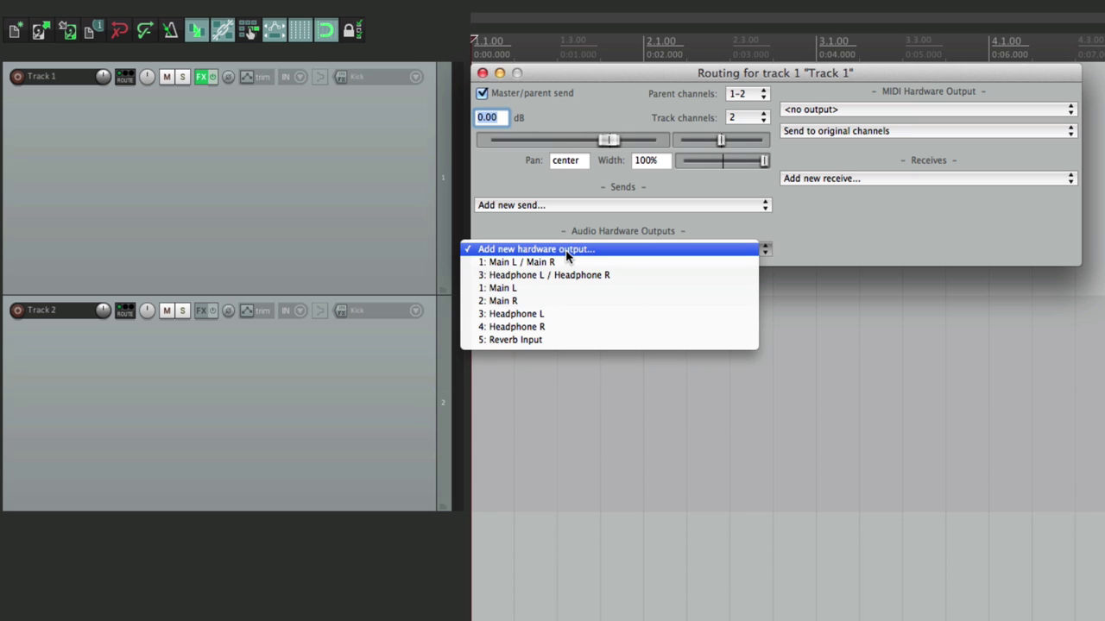
left_click(580, 341)
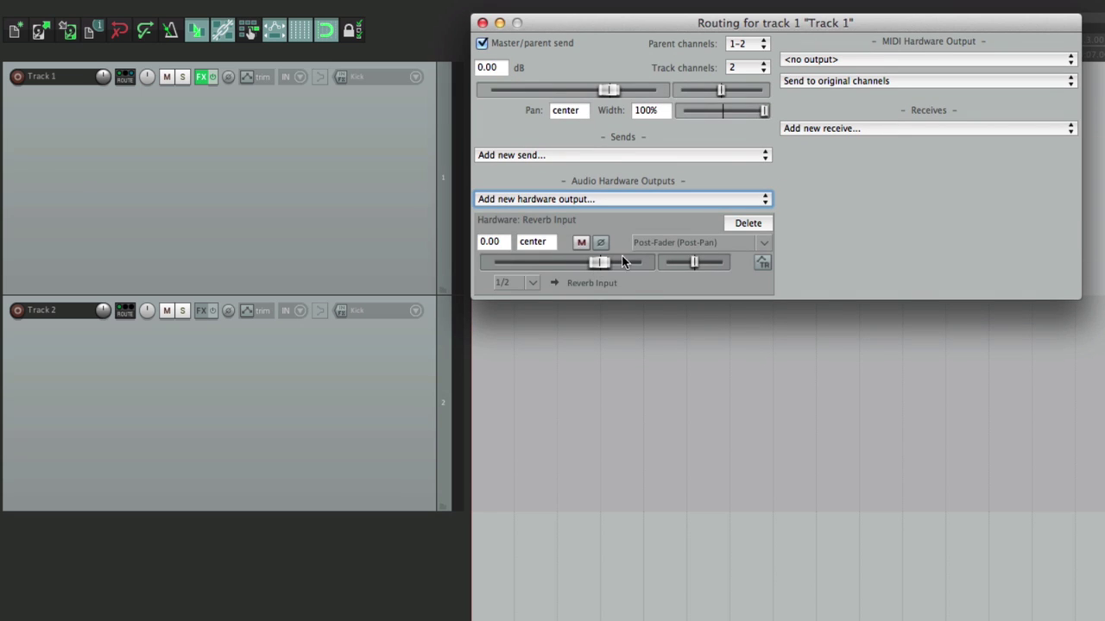
left_click(728, 219)
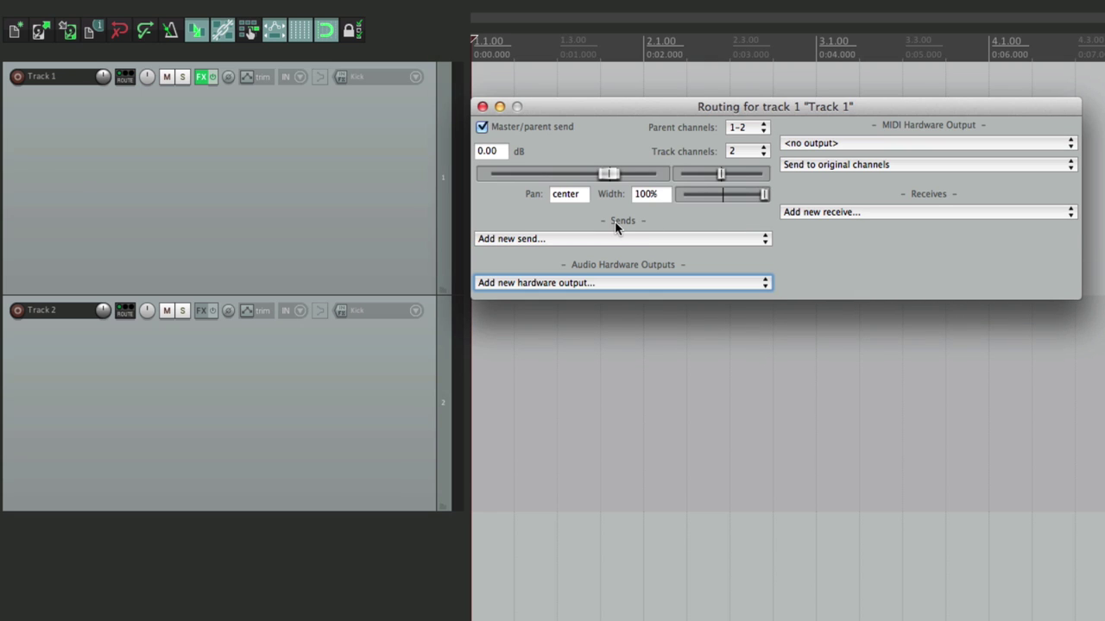
key("super+comma")
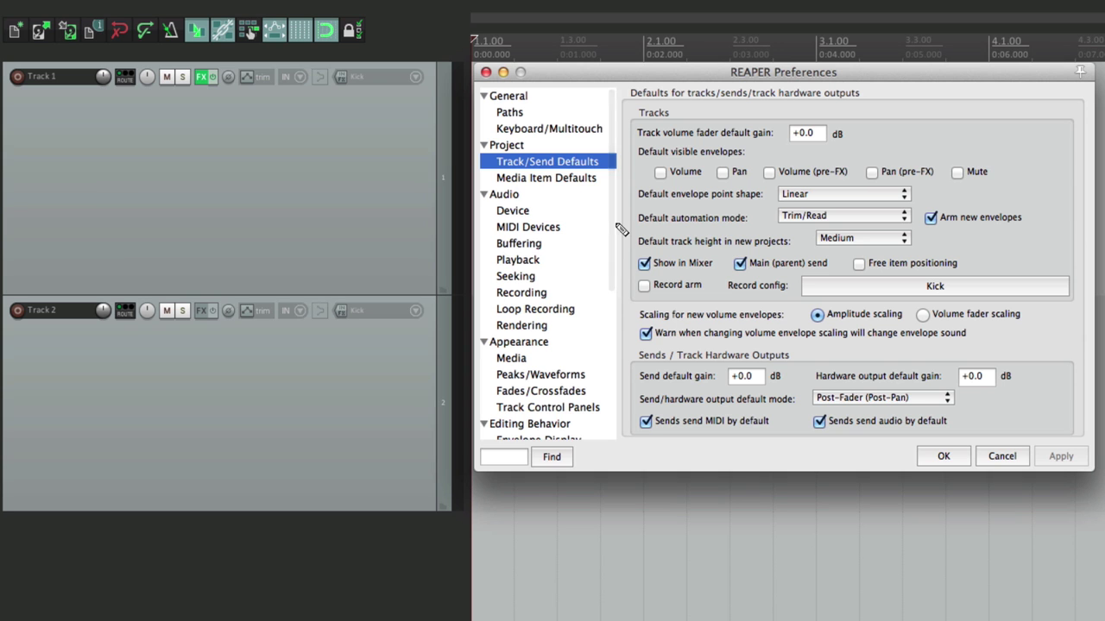
Enter -6 as the hardware output default gain and close the preferences
left_click(977, 378)
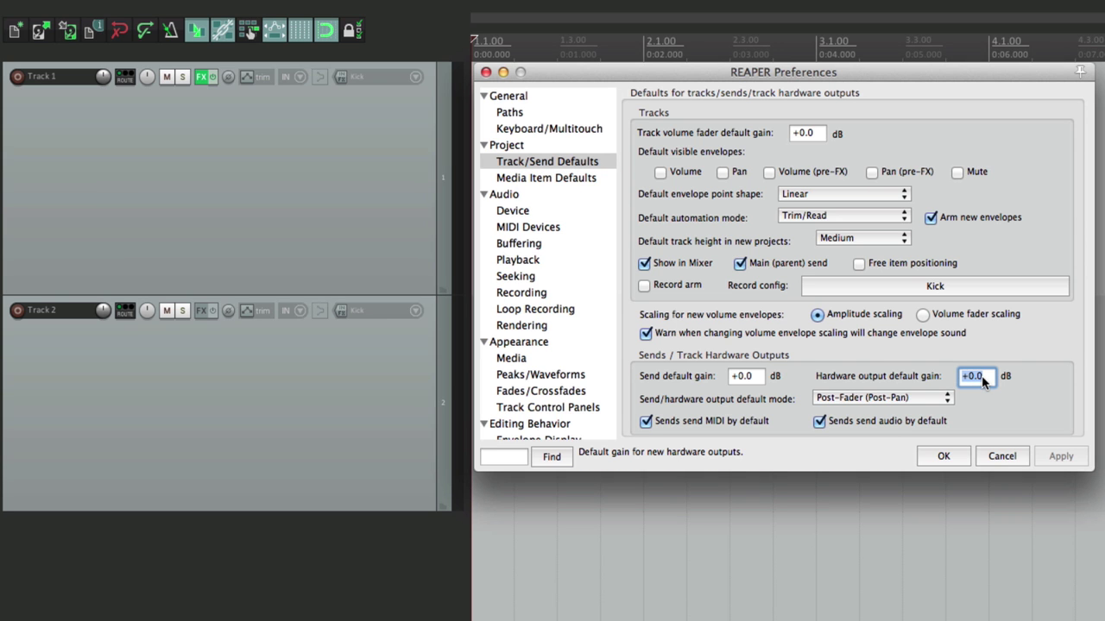
type("-6")
key("Return")
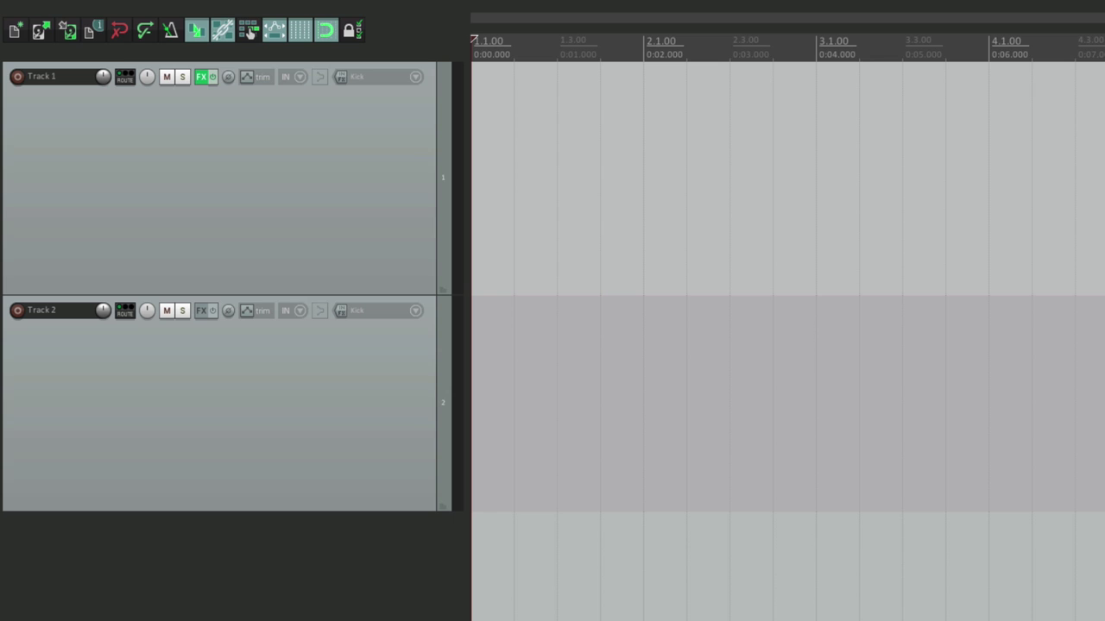
Add a Headphone L / Headphone R output to Track 1 and raise it from -inf to -21.0 dB
left_click(123, 77)
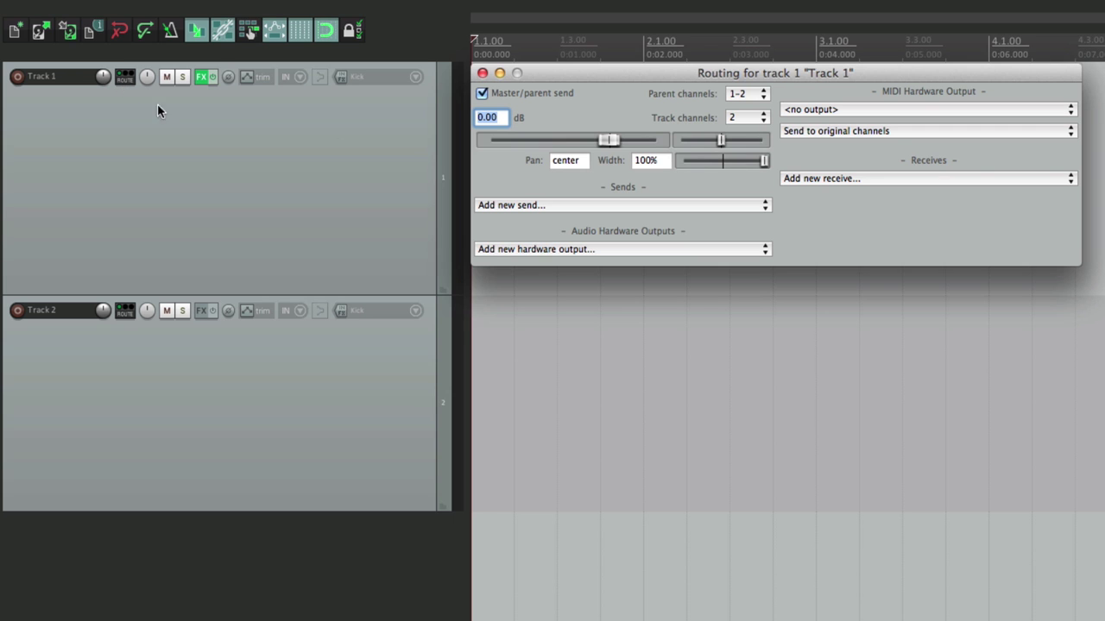
left_click(549, 251)
left_click(567, 274)
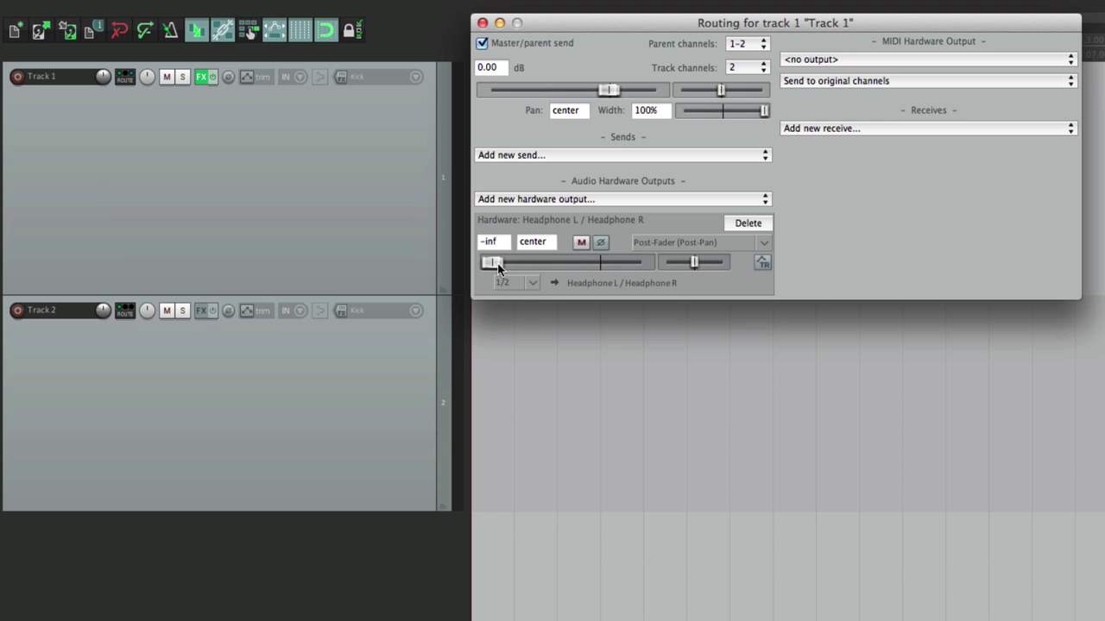
left_click_drag(494, 264, 568, 271)
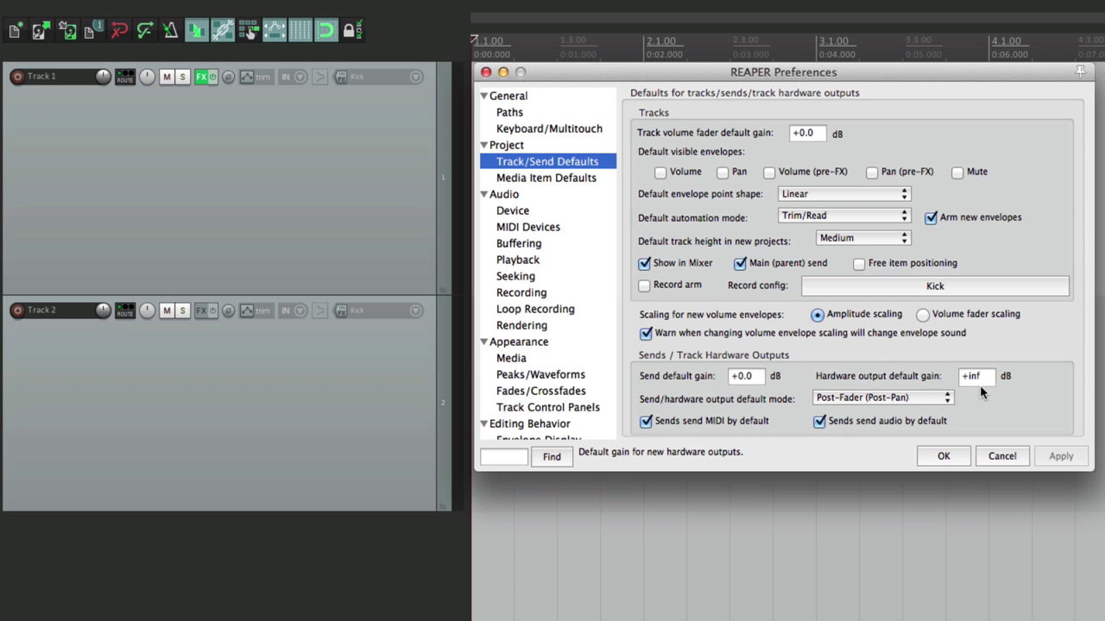
Set the hardware output default gain to 0 dB, keep Post-Fader (Post-Pan) send mode, and close
left_click(987, 376)
type("0")
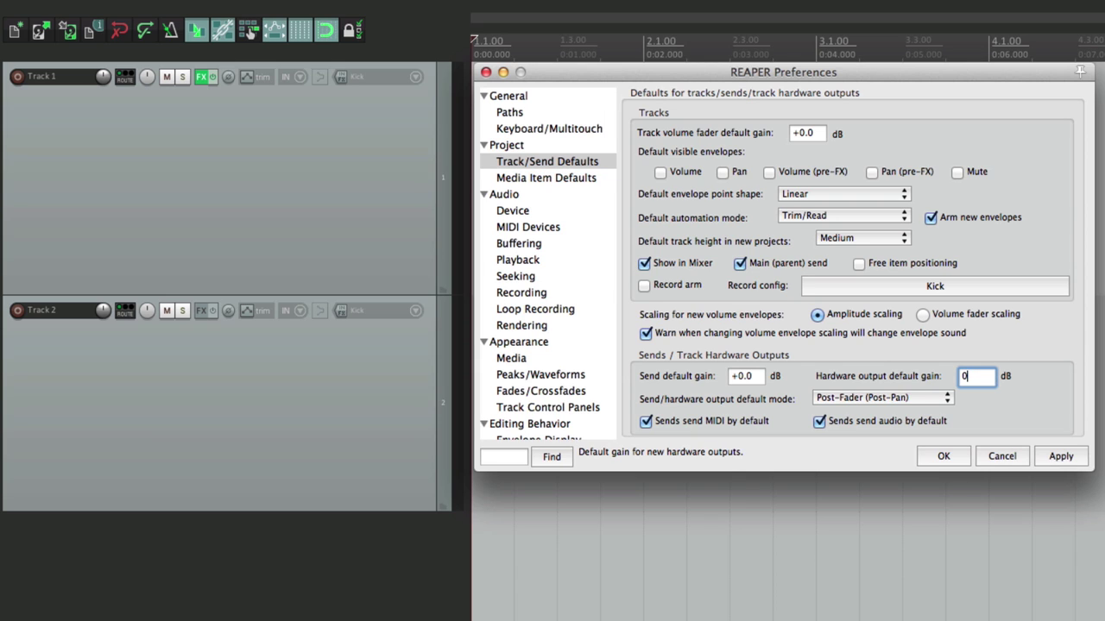
left_click(1060, 455)
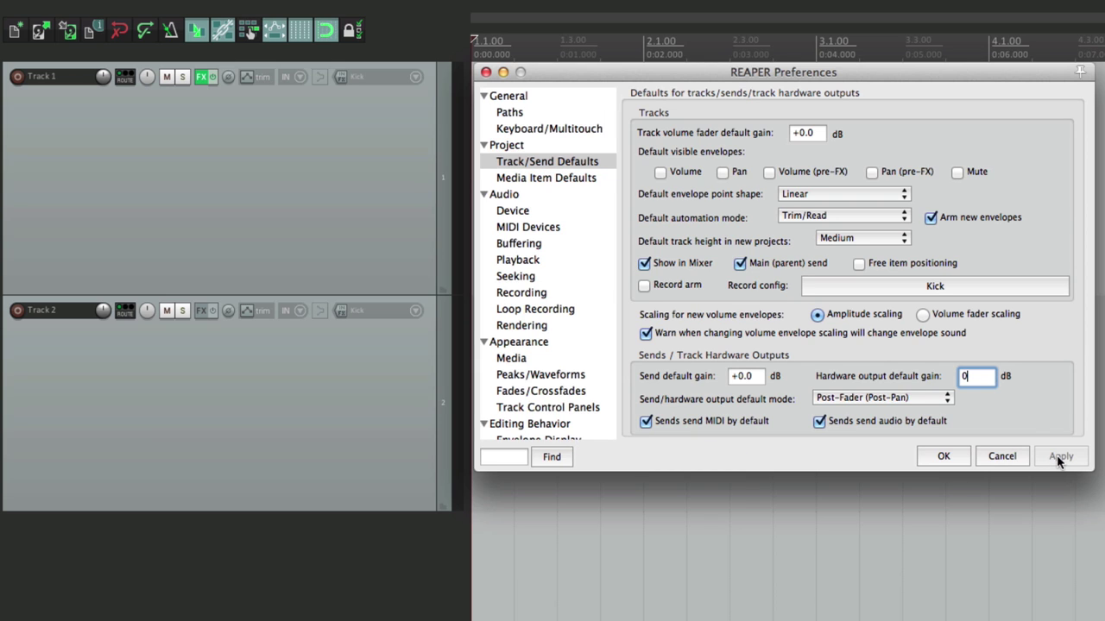
left_click(852, 399)
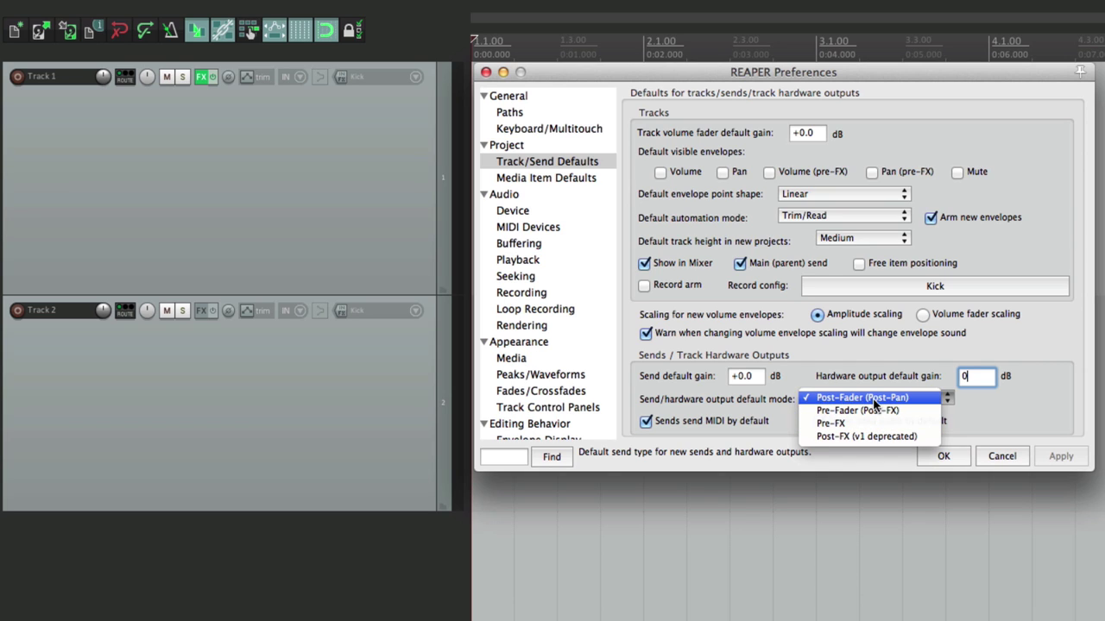
left_click(873, 401)
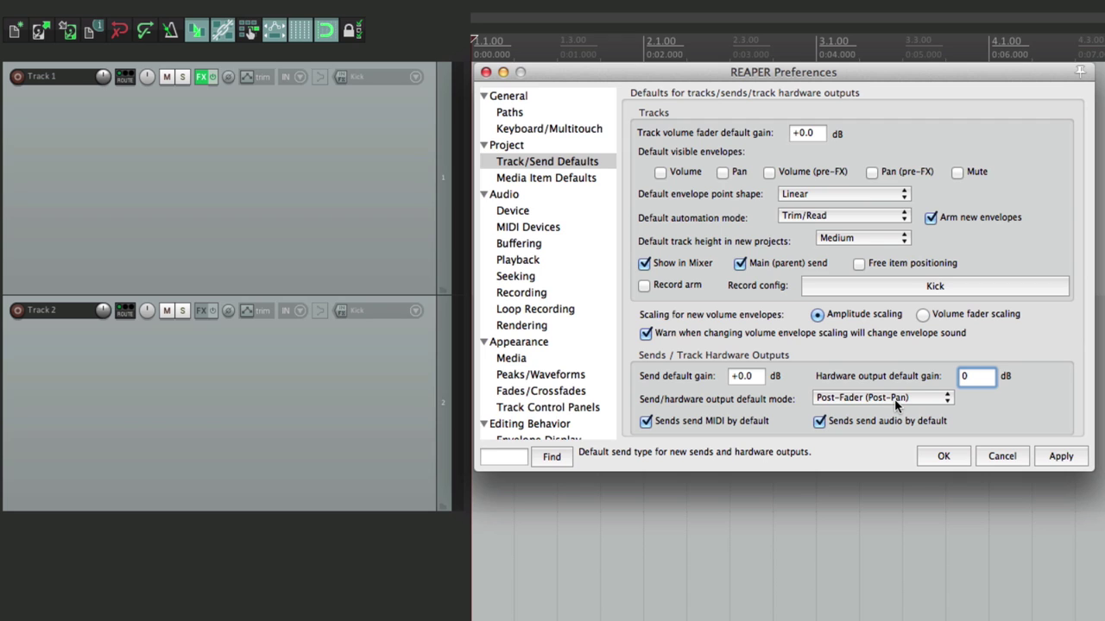
key("Return")
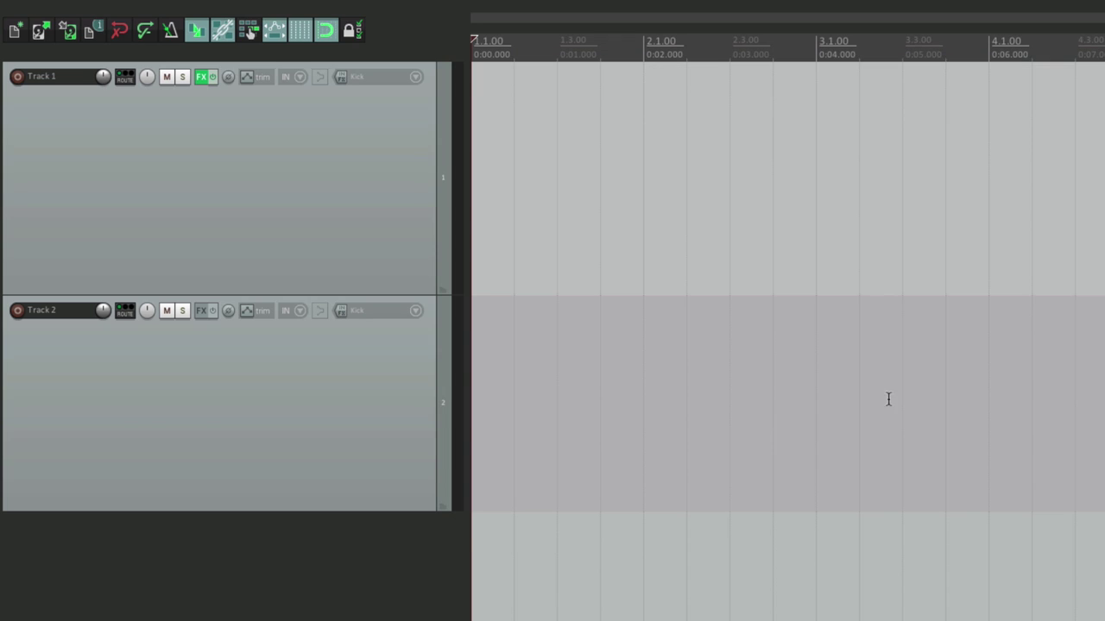
Add a send from Track 1 to Track 2, arriving at 0.00 dB post-fader
left_click(125, 79)
left_click(531, 204)
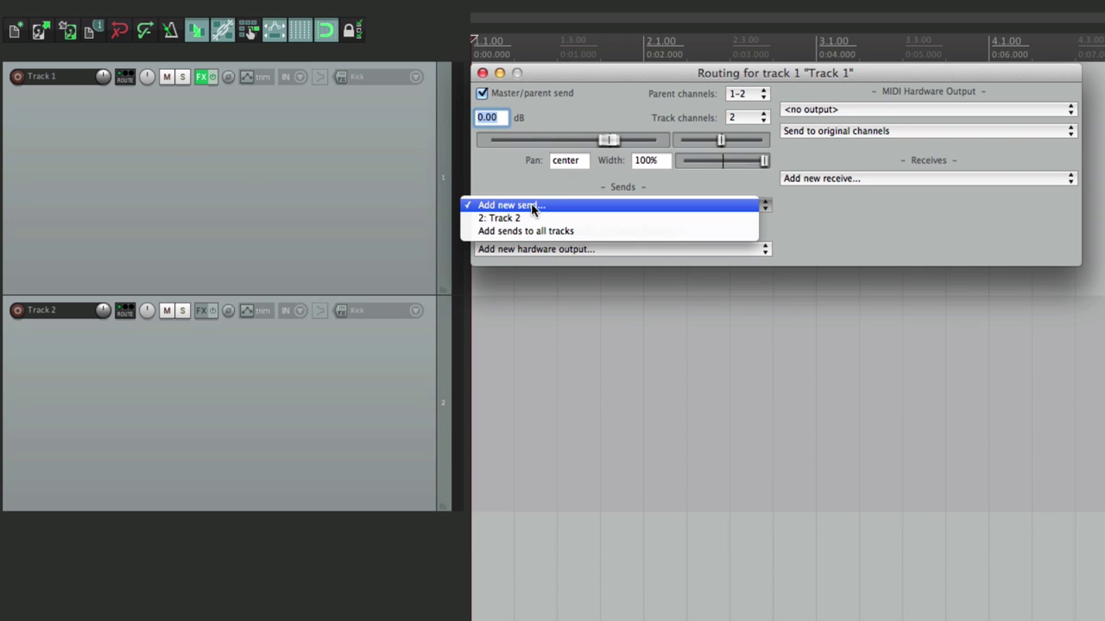
left_click(534, 219)
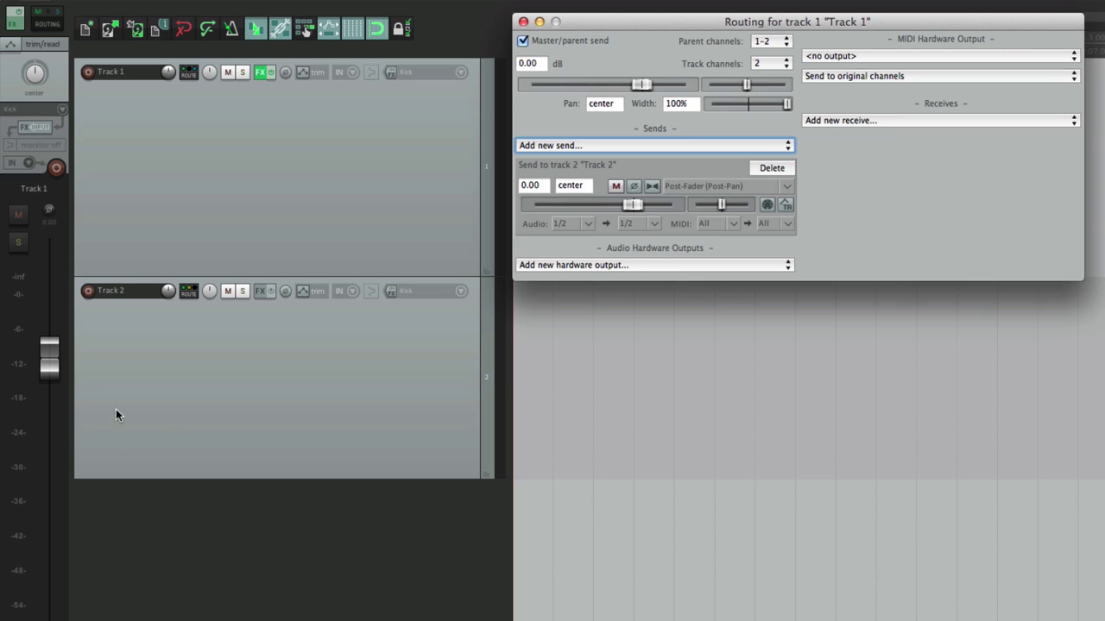
Lower Track 1's volume, raise it to -8.75 dB, then reset it to 0 dB
left_click_drag(62, 380, 82, 464)
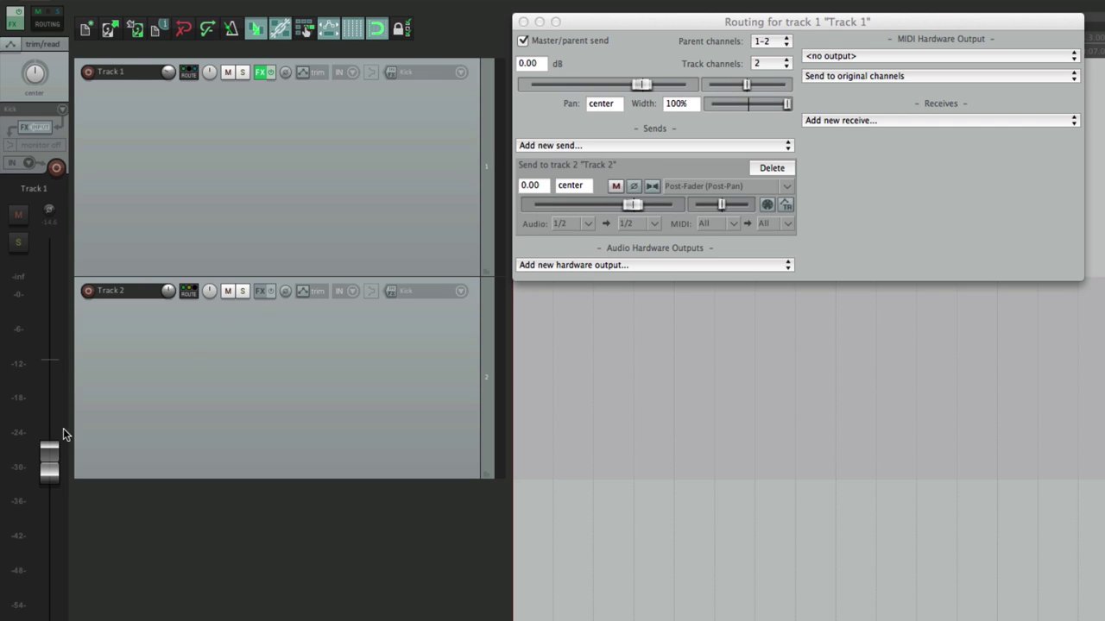
left_click_drag(48, 457, 48, 419)
double_click(48, 419)
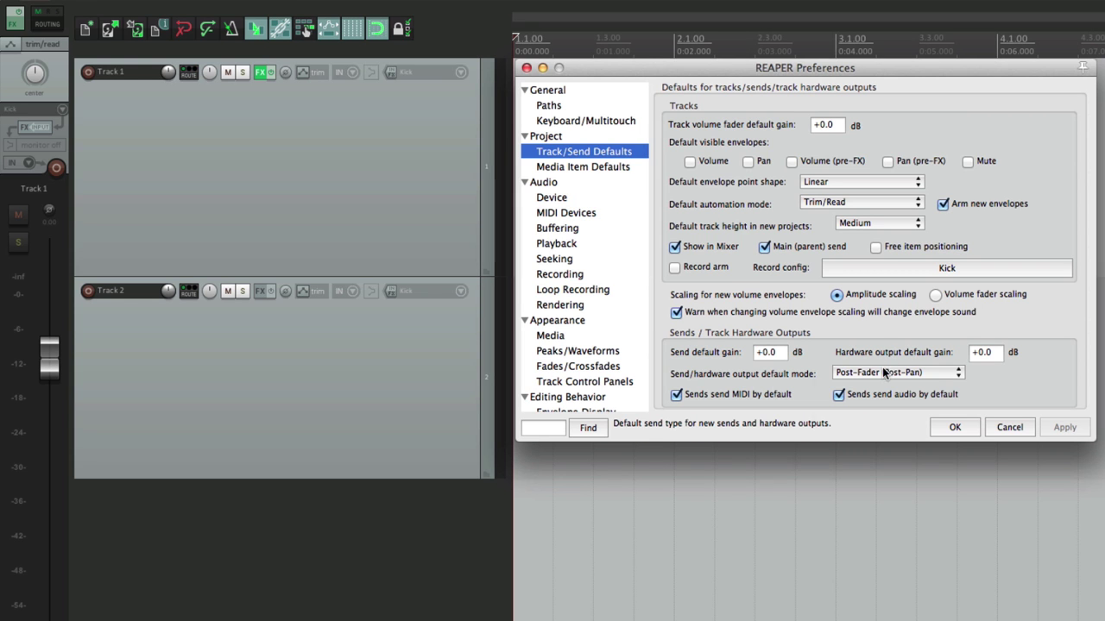
Make Pre-Fader (Post-FX) the default send mode and confirm the preferences
left_click(882, 372)
left_click(904, 384)
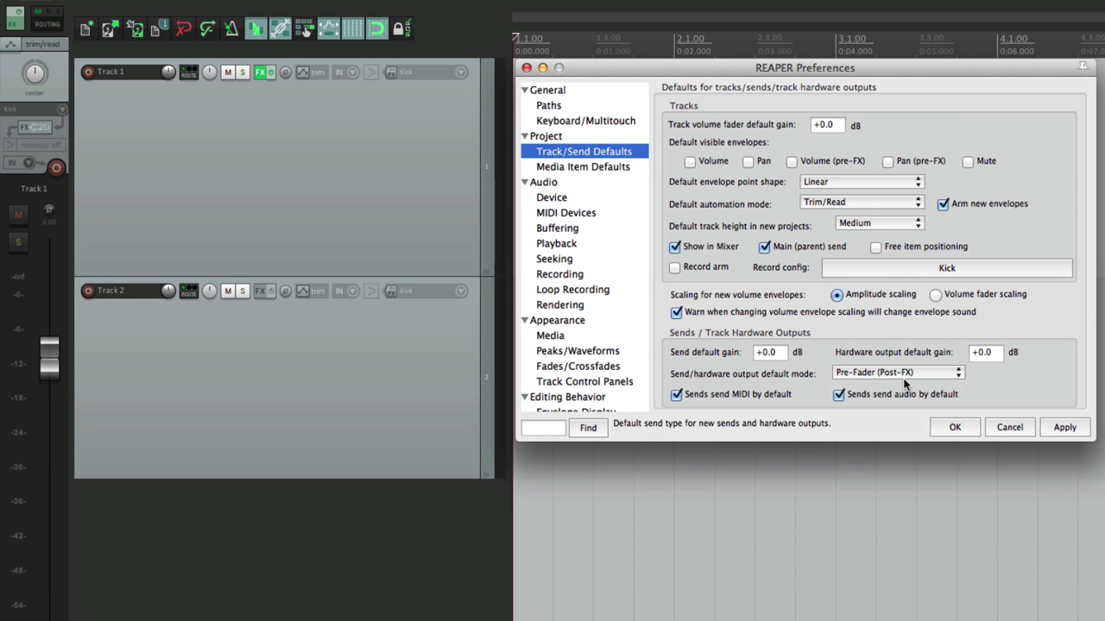
left_click(950, 426)
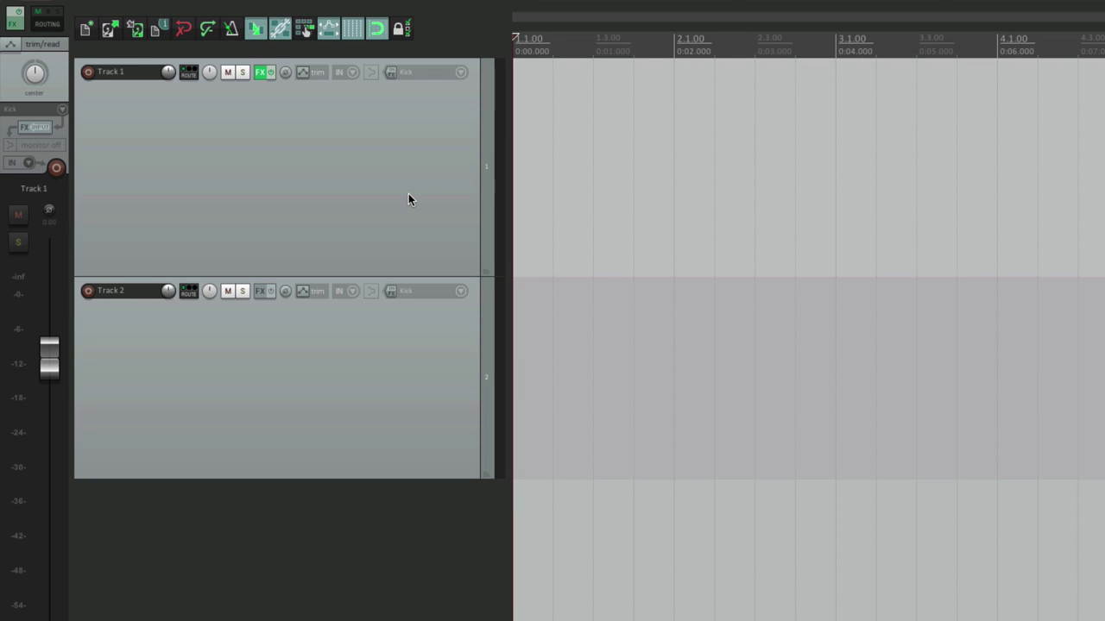
Add a Track 1 send to Track 2, lower Track 1's volume, and set the send to -12.2 dB
left_click(195, 72)
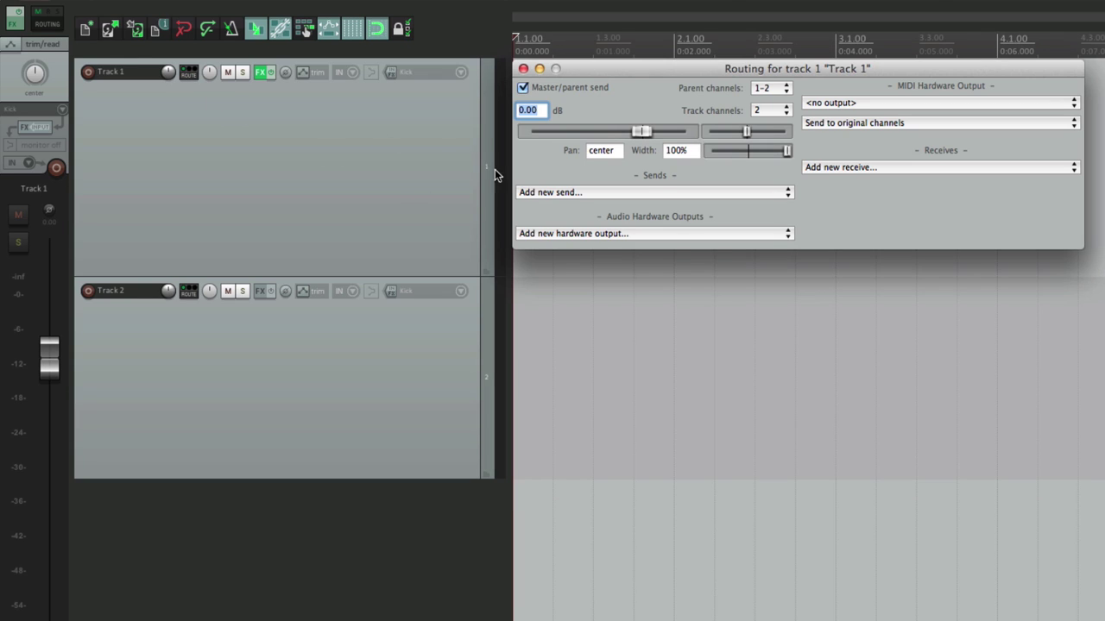
left_click(542, 191)
left_click(569, 204)
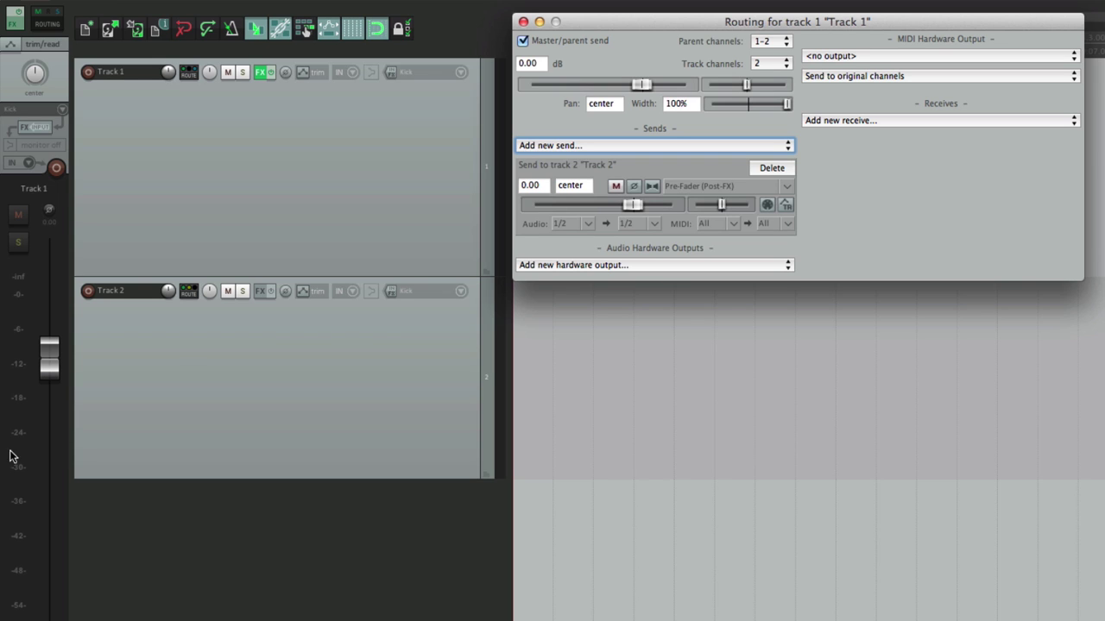
left_click_drag(48, 367, 59, 429)
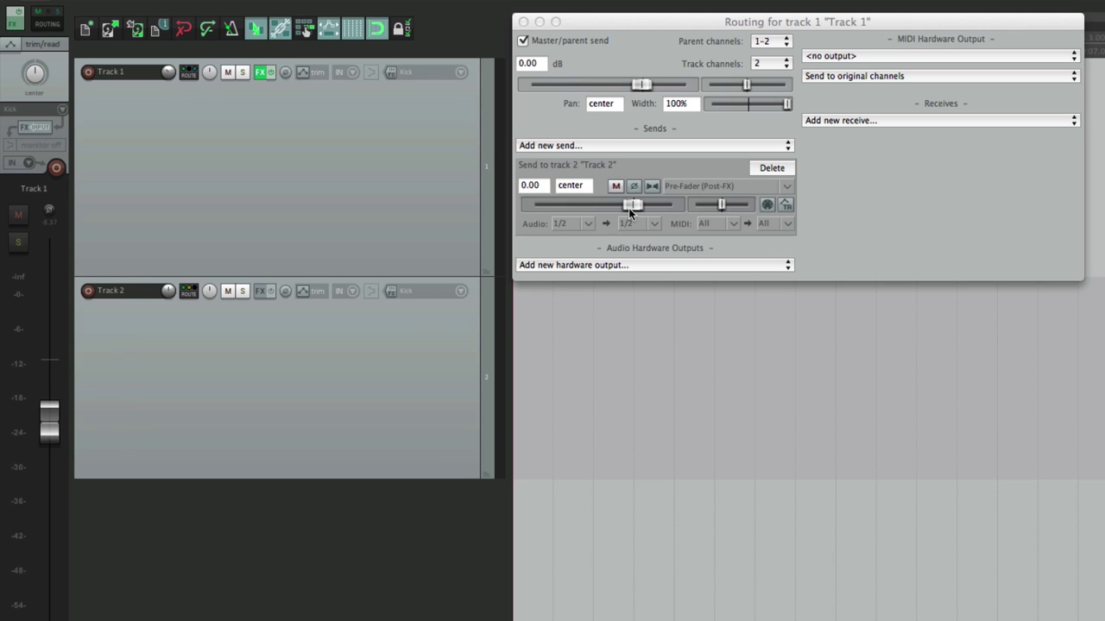
left_click_drag(631, 206, 598, 205)
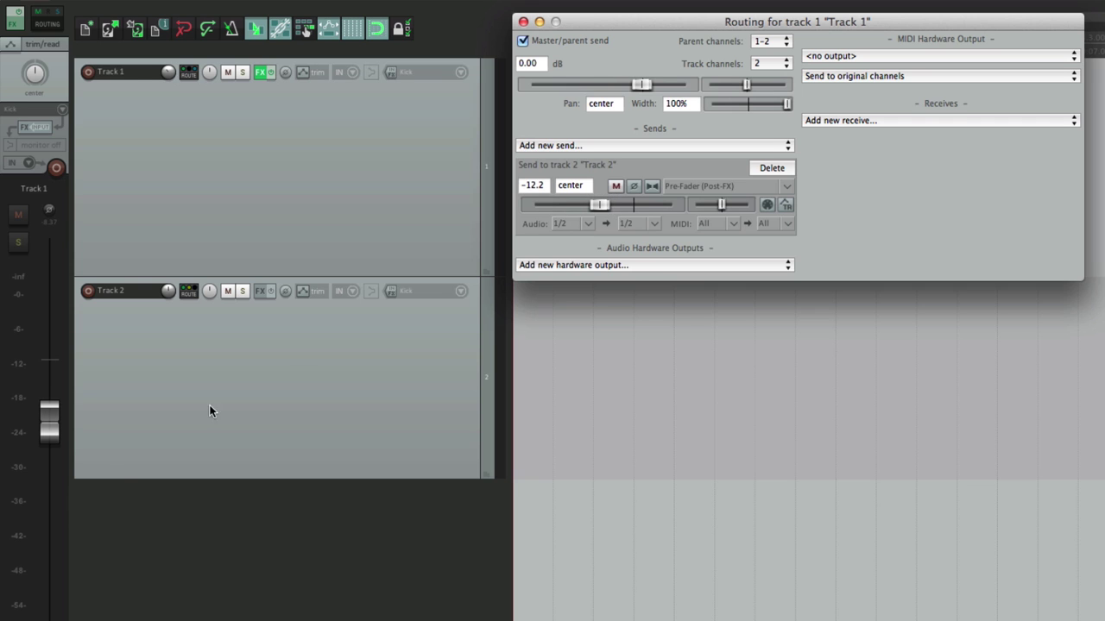
left_click(49, 431)
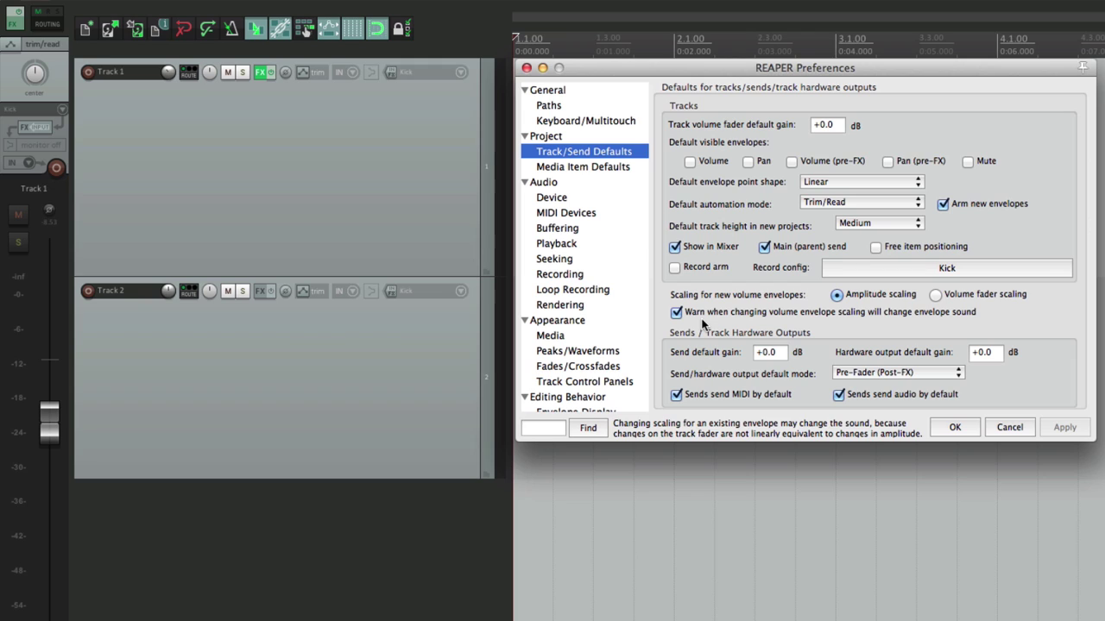
left_click(779, 355)
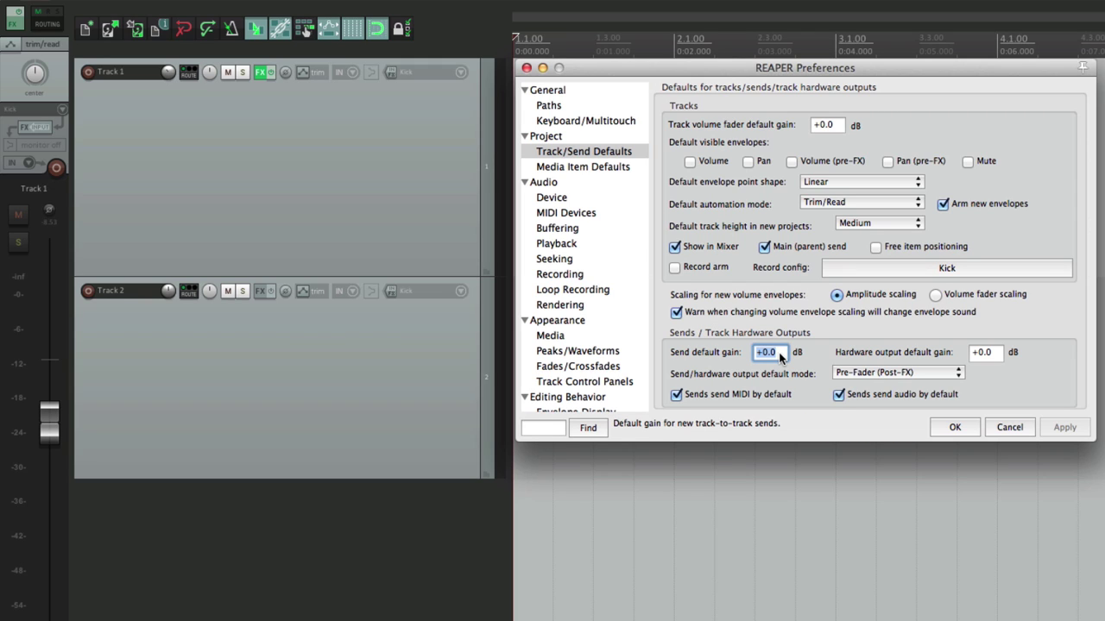
Set the send default gain to -inf and add a new Track 1 send to Track 2
type("inf")
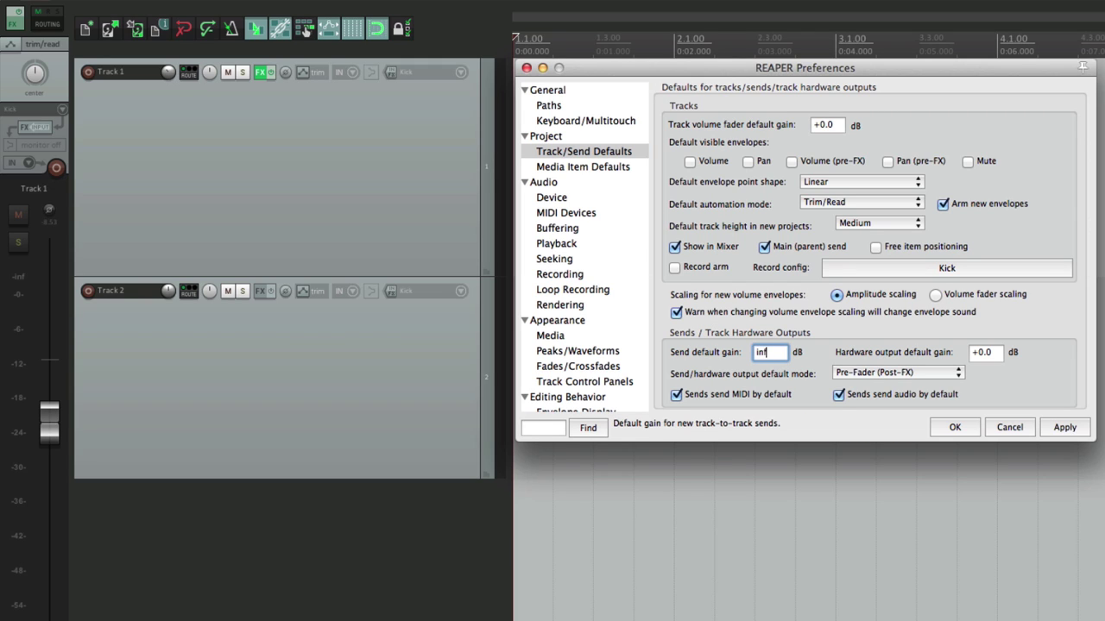
key("Return")
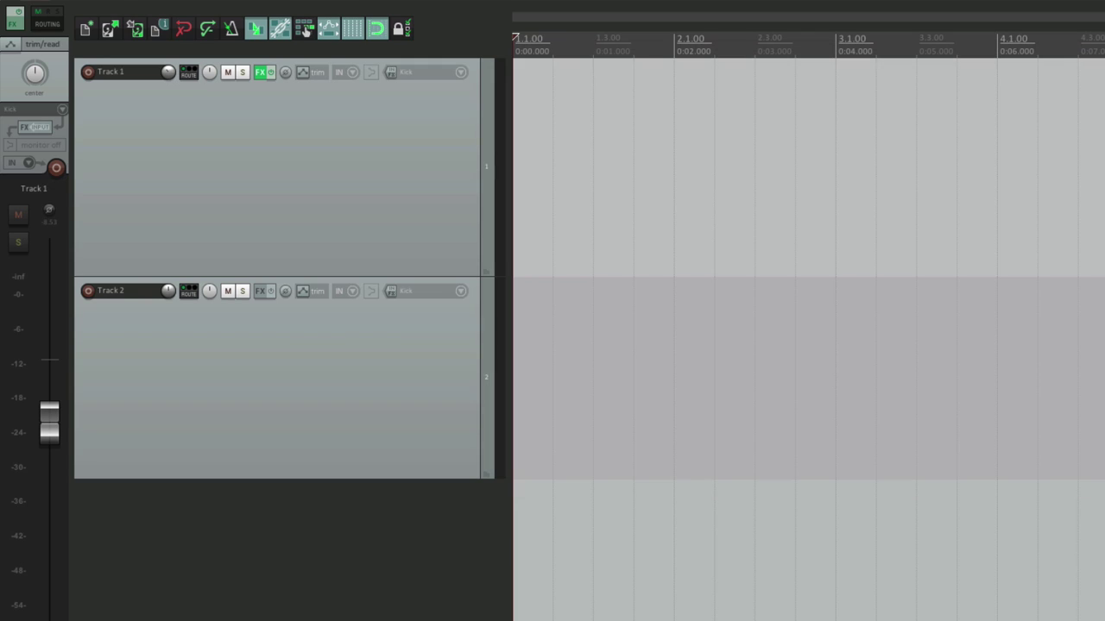
left_click(185, 75)
left_click(578, 191)
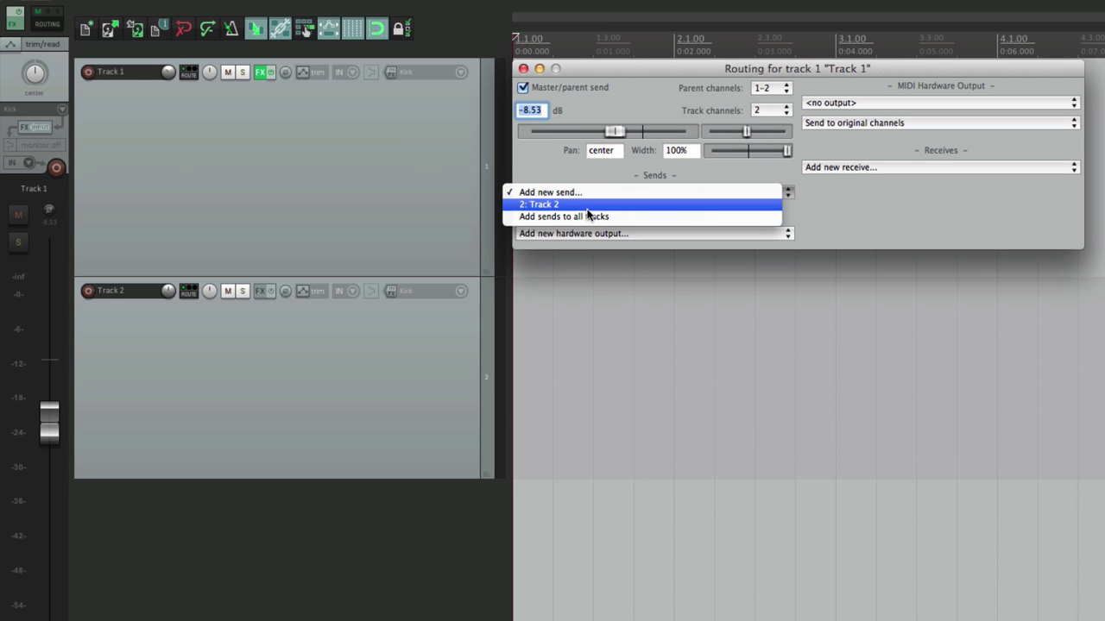
left_click(586, 207)
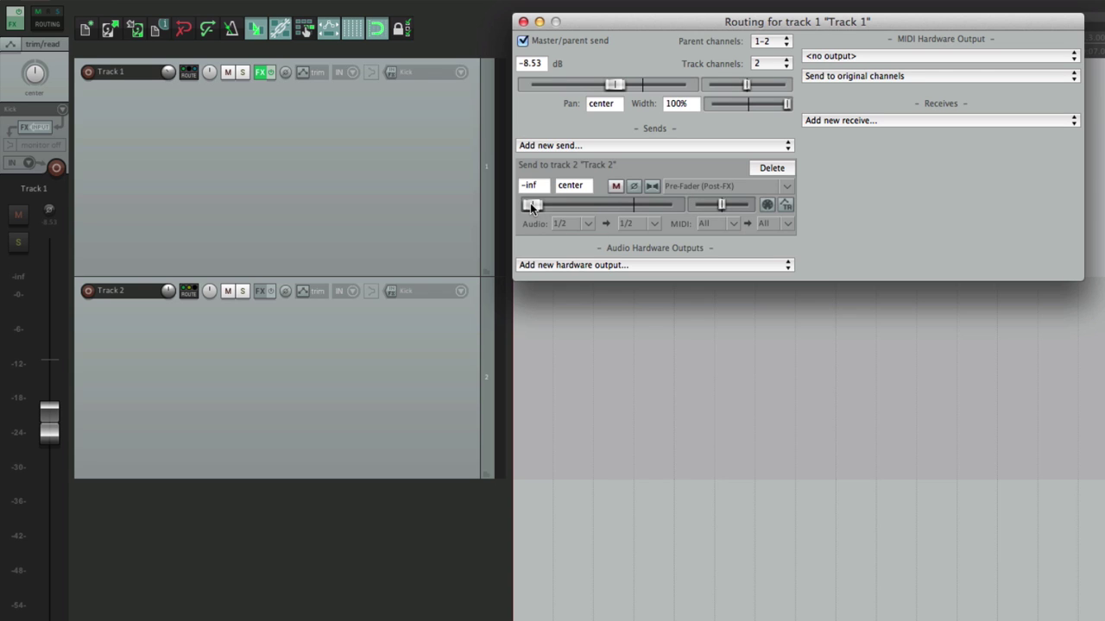
Raise the send to -13.8 dB and Track 1's volume to -7.19 dB, then reopen Track/Send Defaults
left_click_drag(530, 203, 593, 218)
left_click_drag(49, 434, 47, 425)
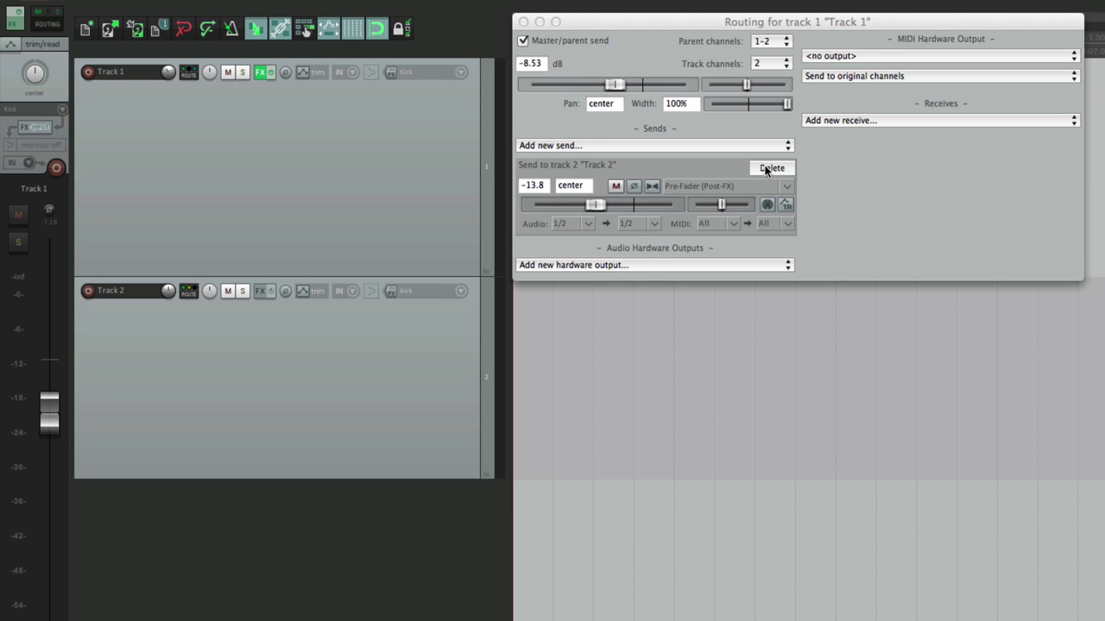
key("super+comma")
left_click(861, 372)
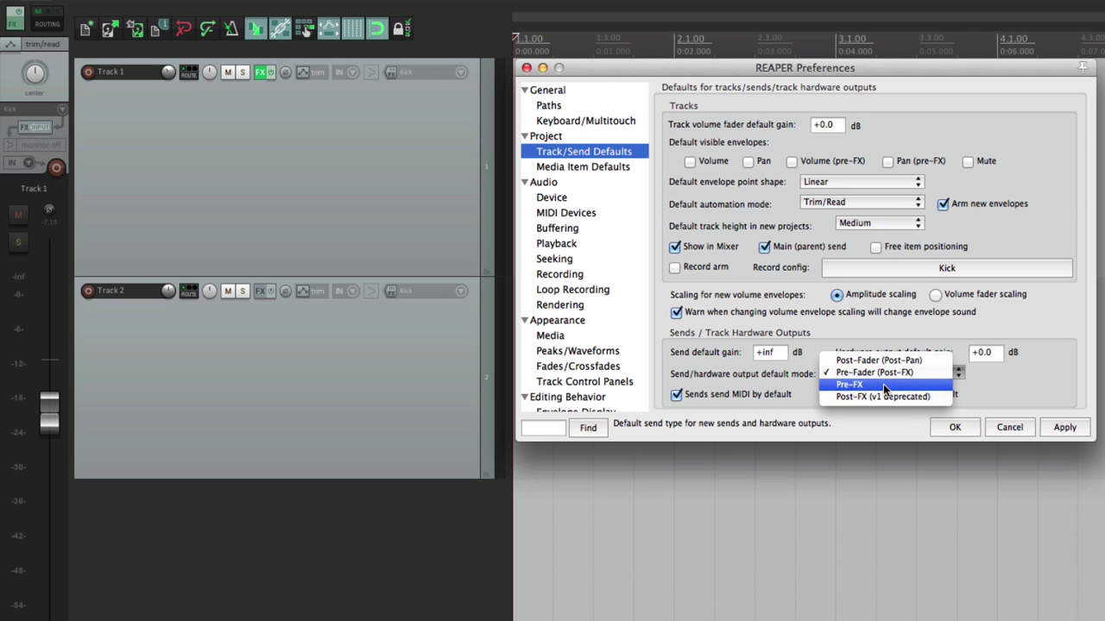
Choose Pre-FX as the default send mode, then add a Track 1 send to Track 2 at -10.0 dB
left_click(883, 384)
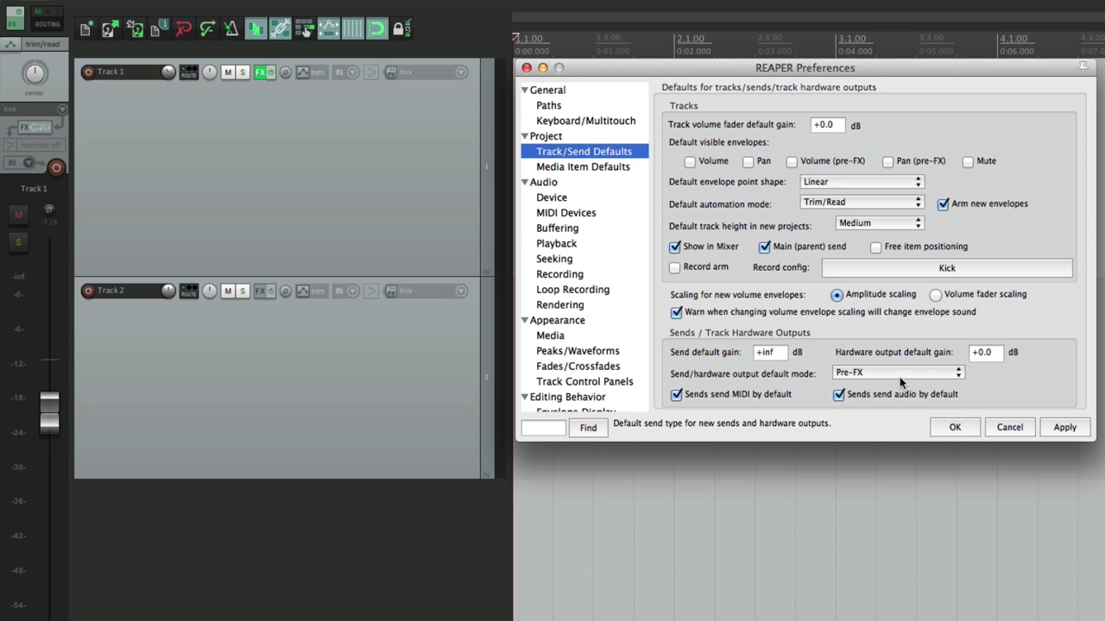
left_click(949, 427)
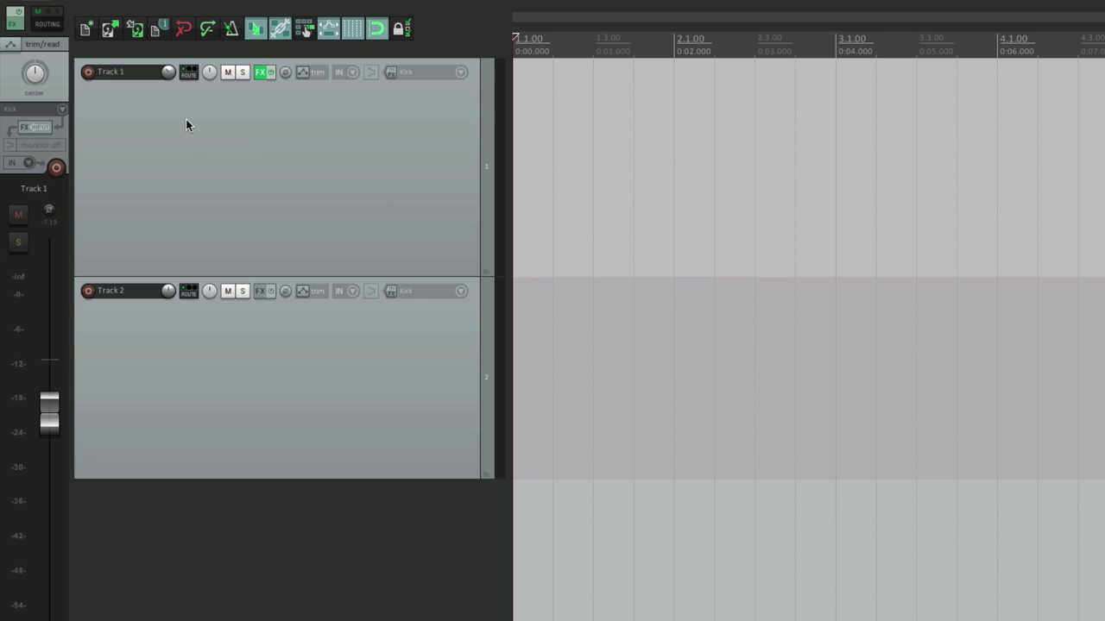
left_click(189, 72)
left_click(548, 195)
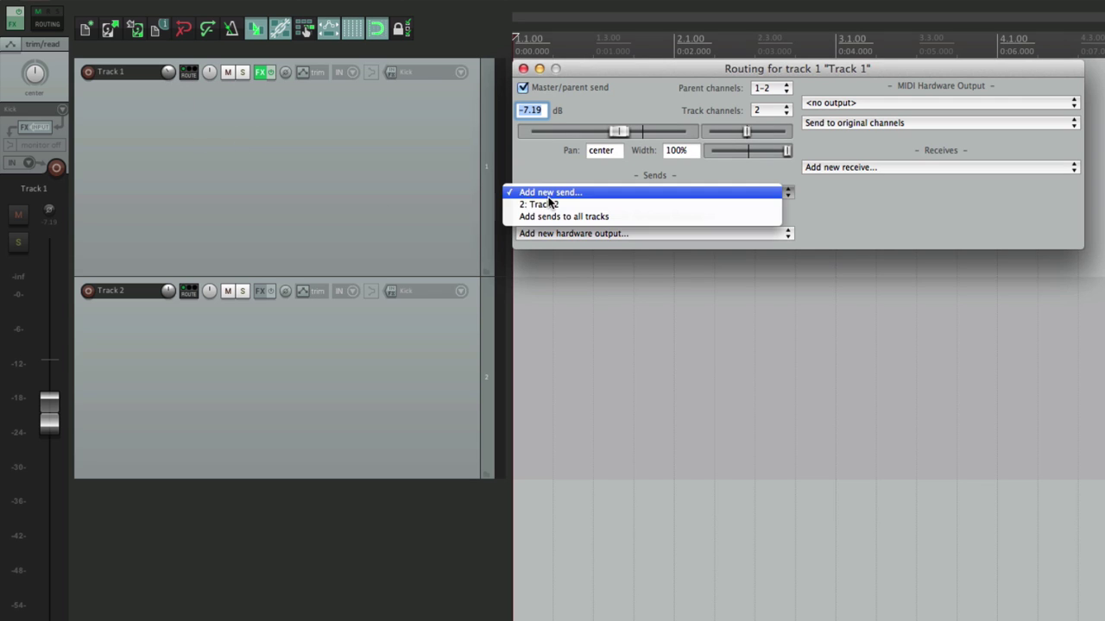
left_click(568, 205)
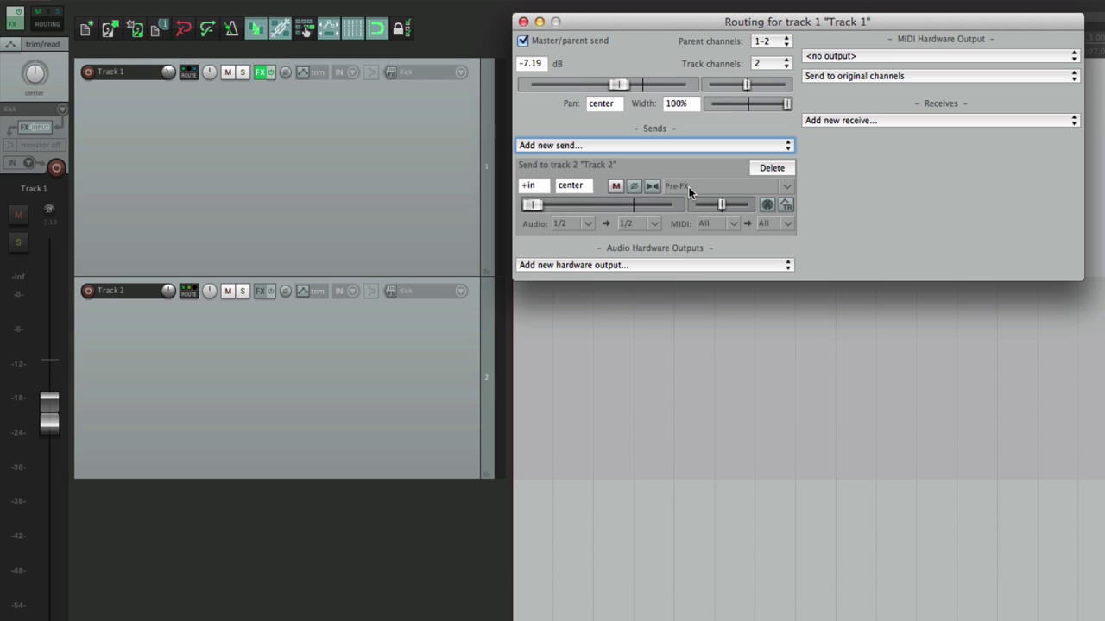
left_click_drag(530, 207, 603, 208)
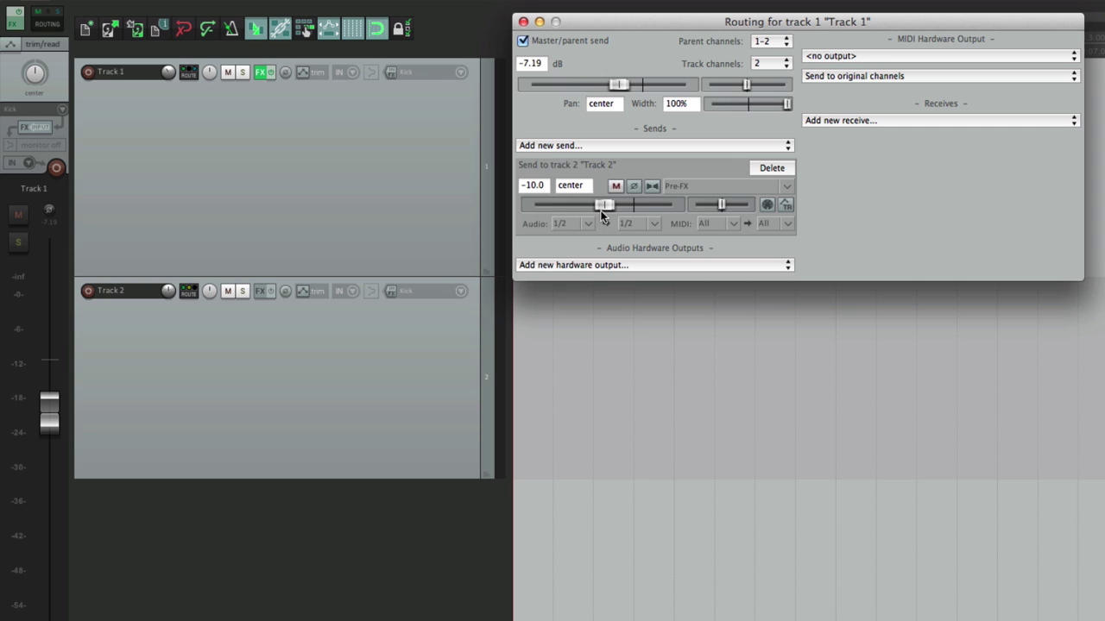
left_click_drag(46, 420, 48, 411)
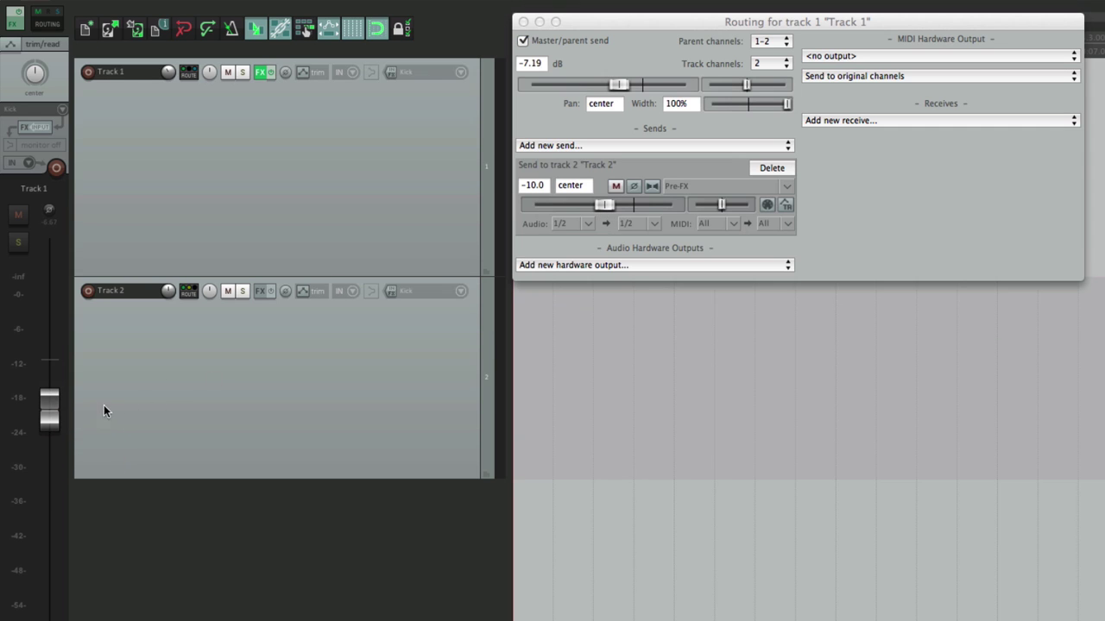
Insert ReaEQ on Track 1 from the mixer FX list, then close its window
left_click(17, 27)
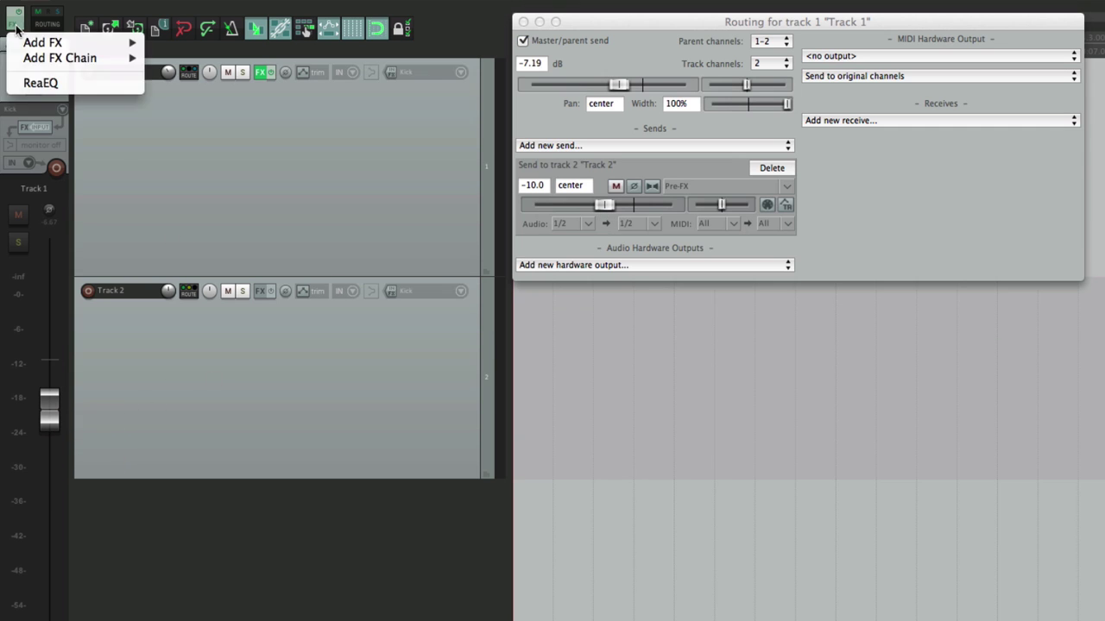
left_click(41, 83)
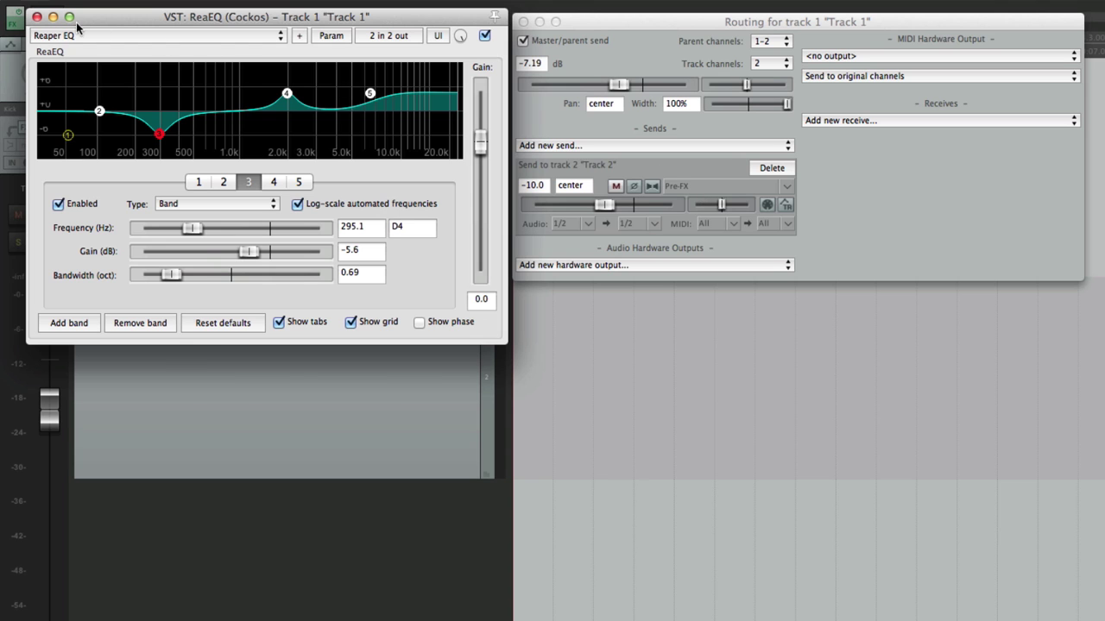
left_click(38, 17)
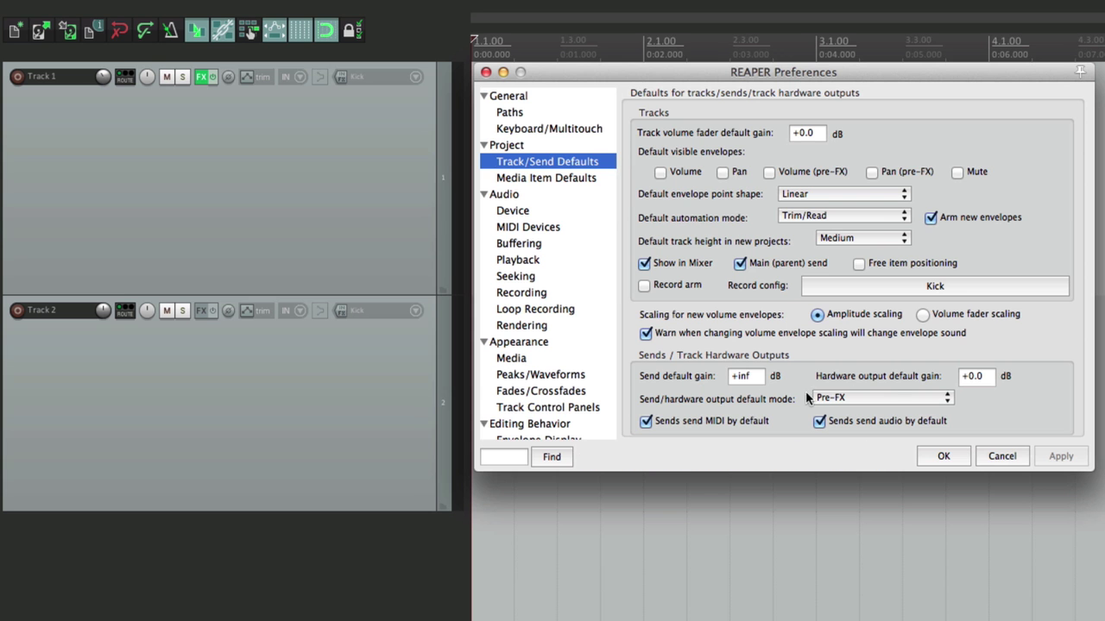
Choose Post-Fader (Post-Pan) as the default send mode, enter 0 dB send gain, apply and confirm with OK
left_click(833, 397)
left_click(856, 365)
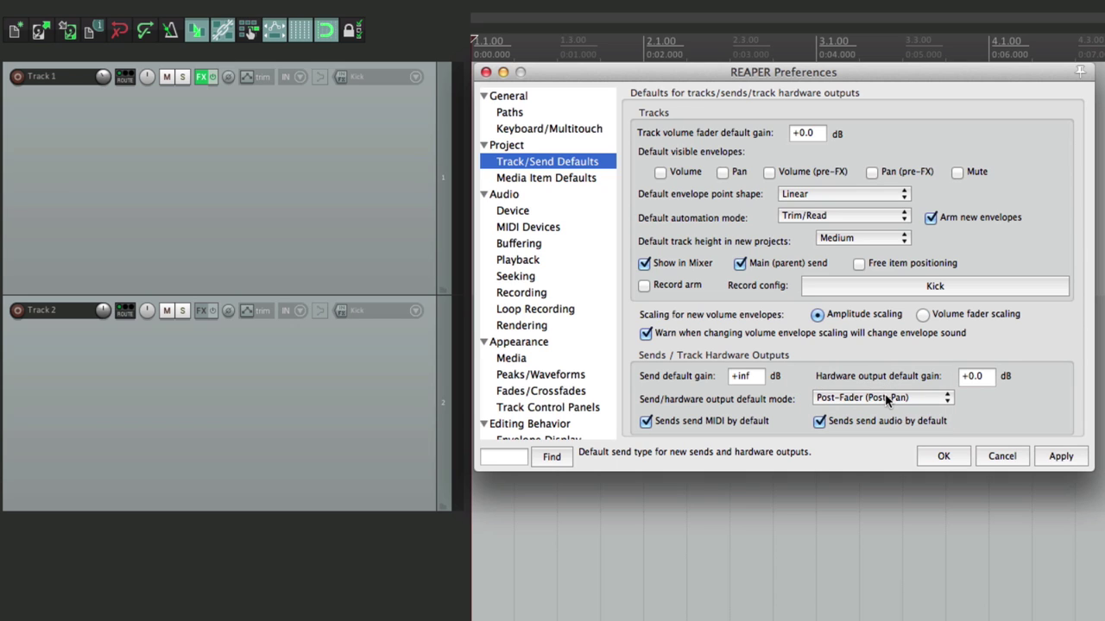
left_click(758, 377)
type("0")
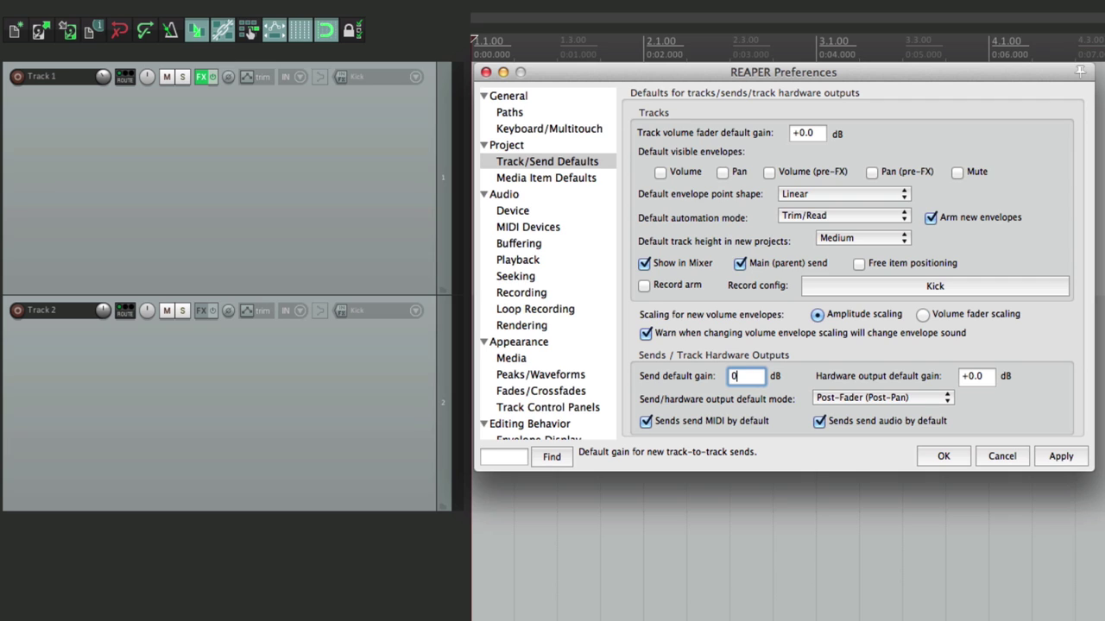
left_click(1061, 455)
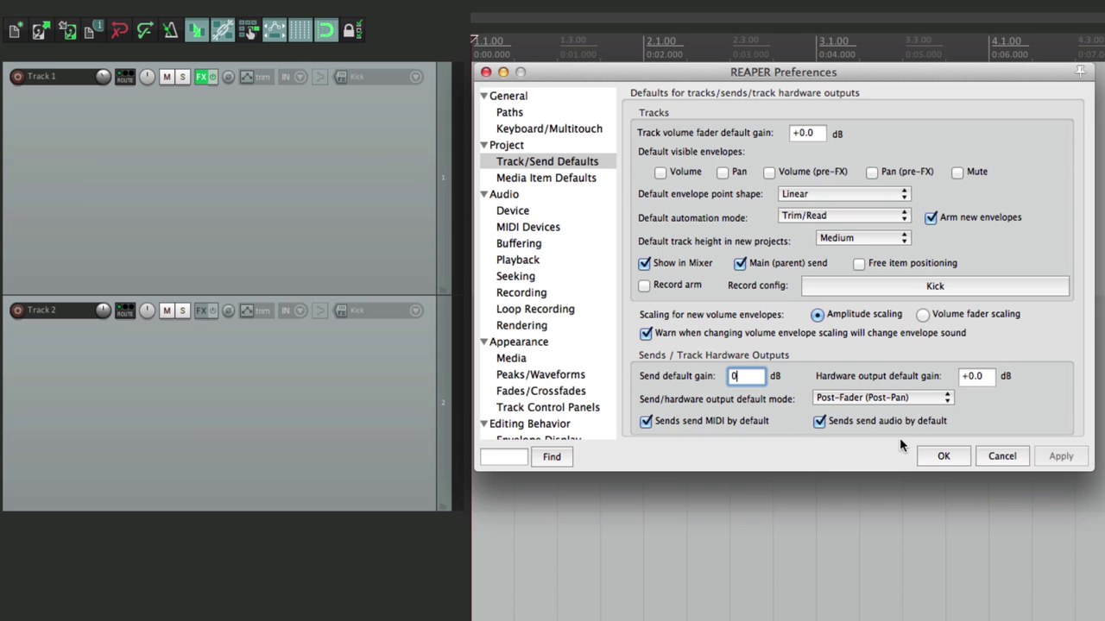
left_click(926, 457)
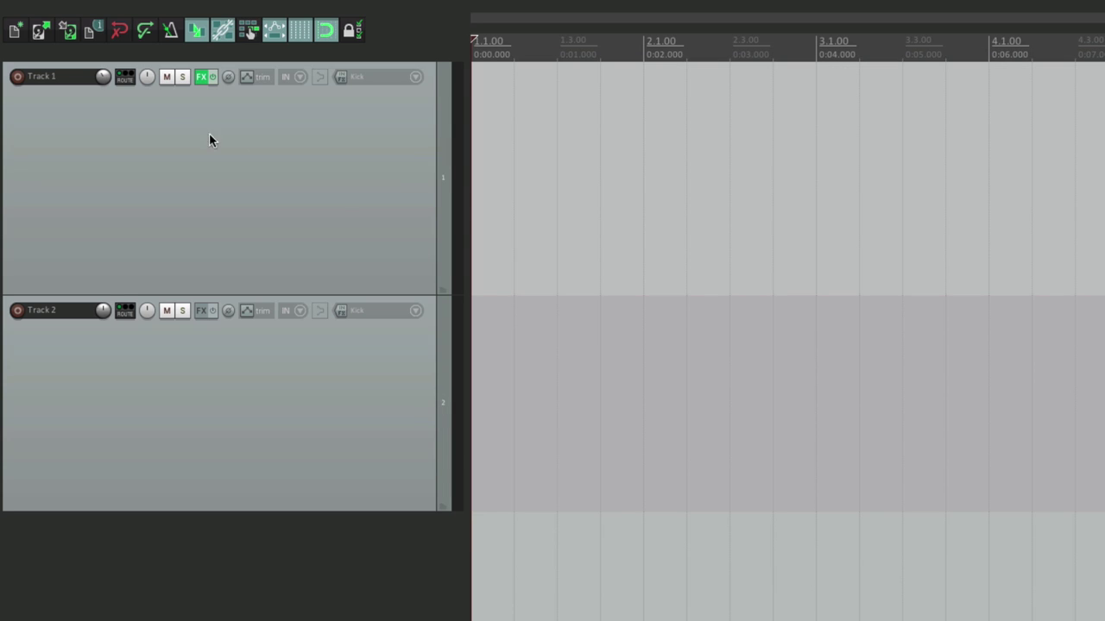
Add a send from Track 1 to Track 2, leaving its audio source at 1/2
left_click(133, 78)
left_click(527, 205)
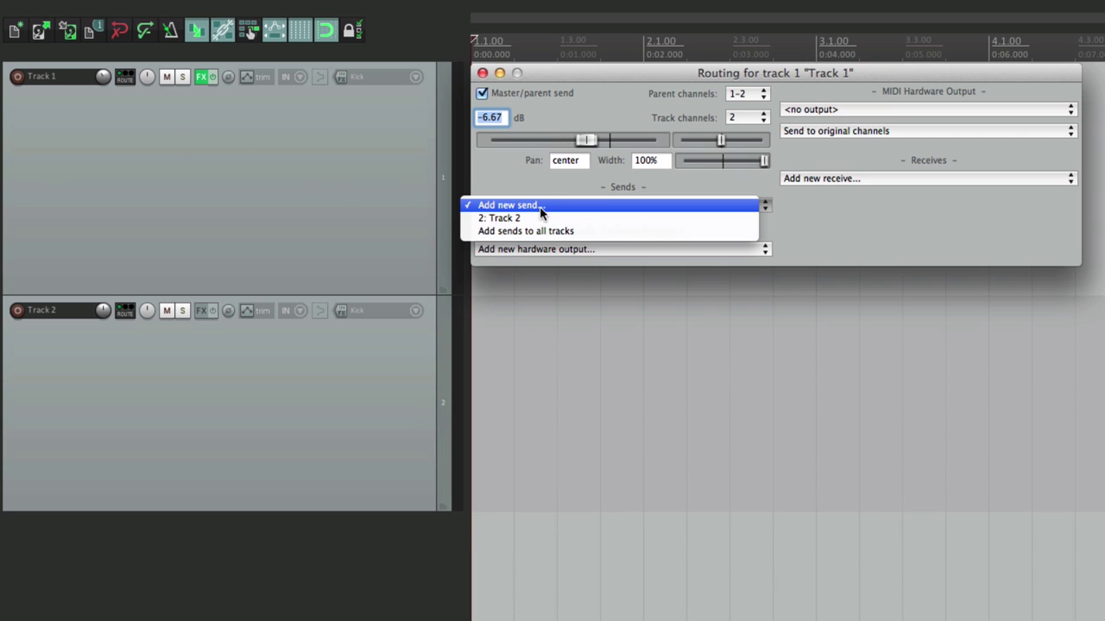
left_click(550, 218)
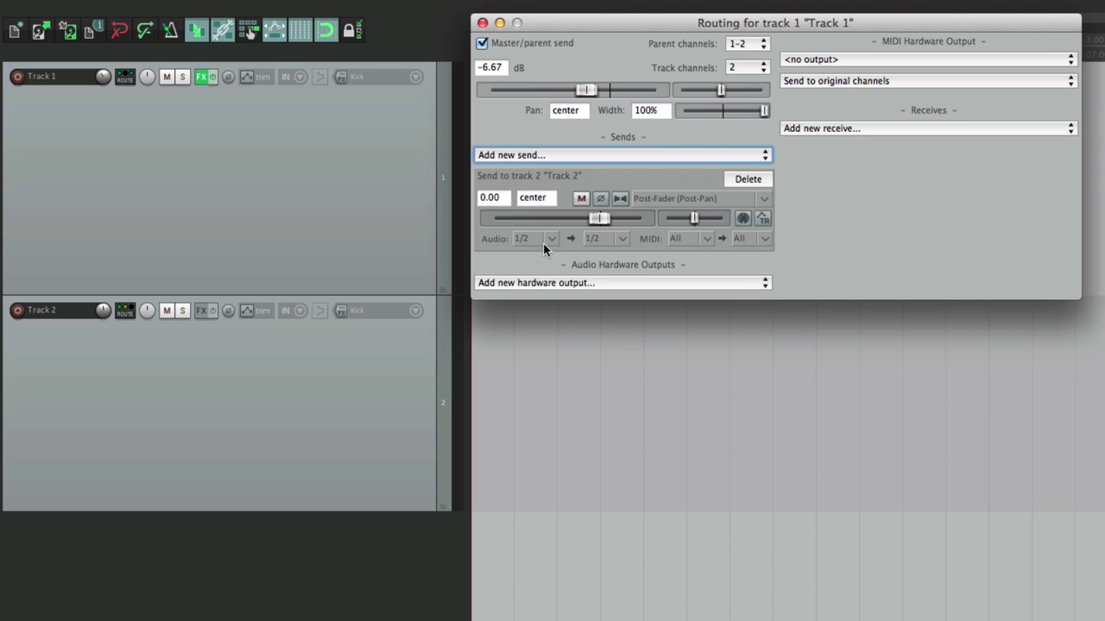
left_click(547, 239)
mouse_move(542, 294)
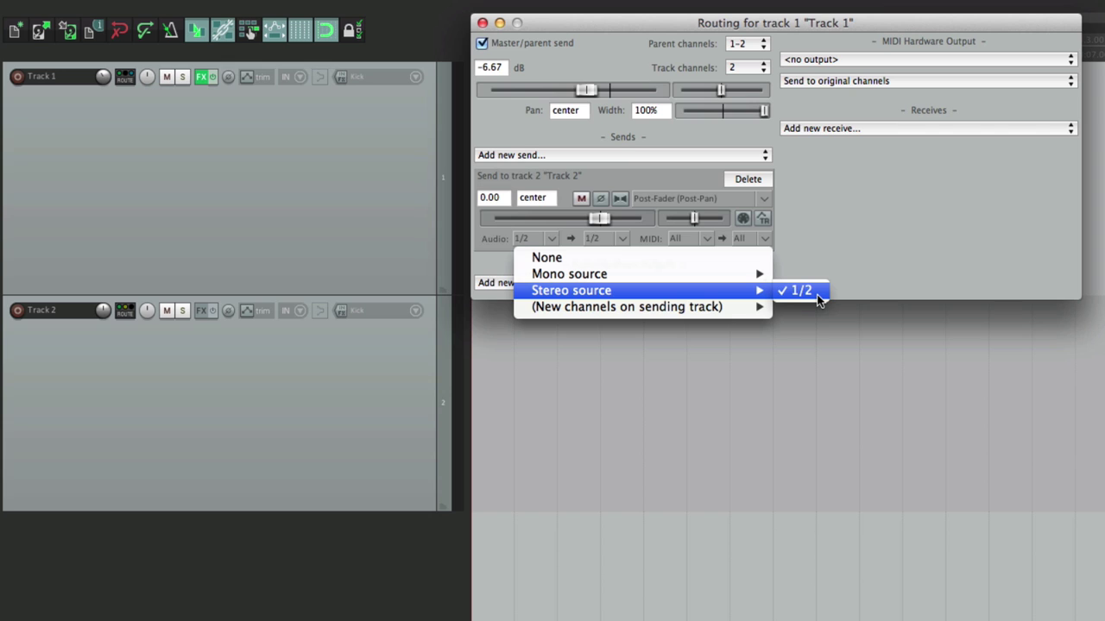
left_click(864, 270)
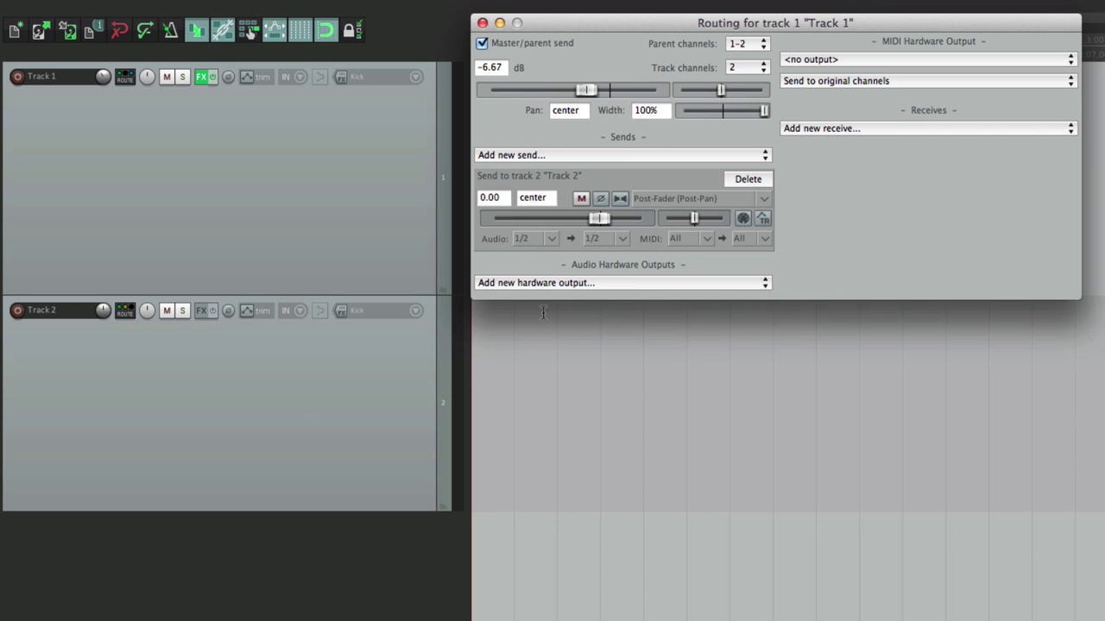
Keep destination channels at 1/2, set the send's audio to None, then to Stereo source 1/2
left_click(625, 241)
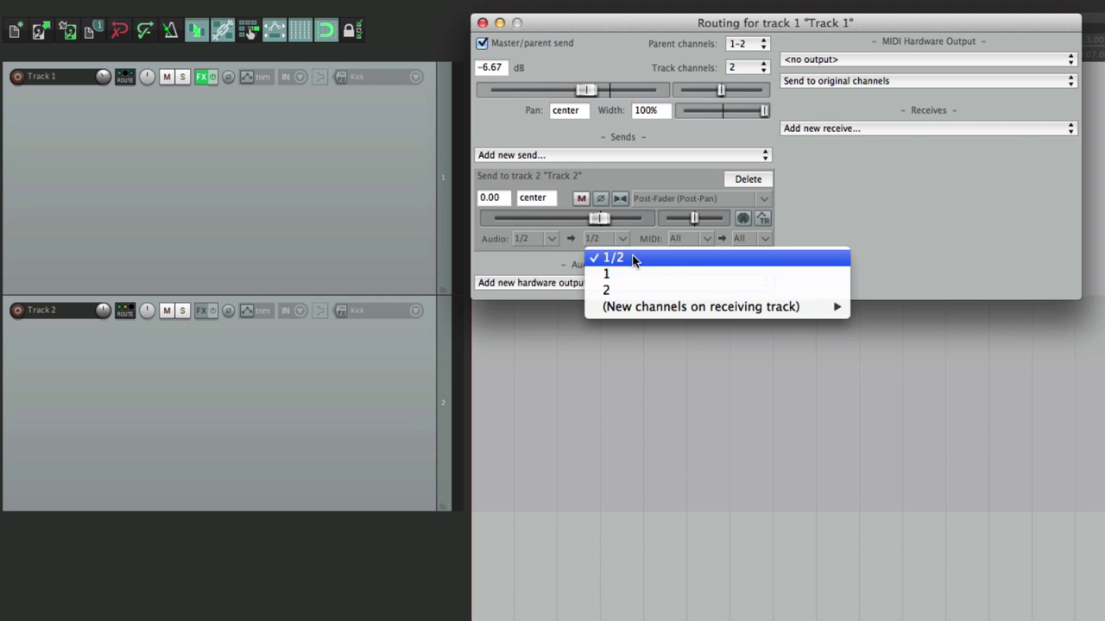
left_click(541, 254)
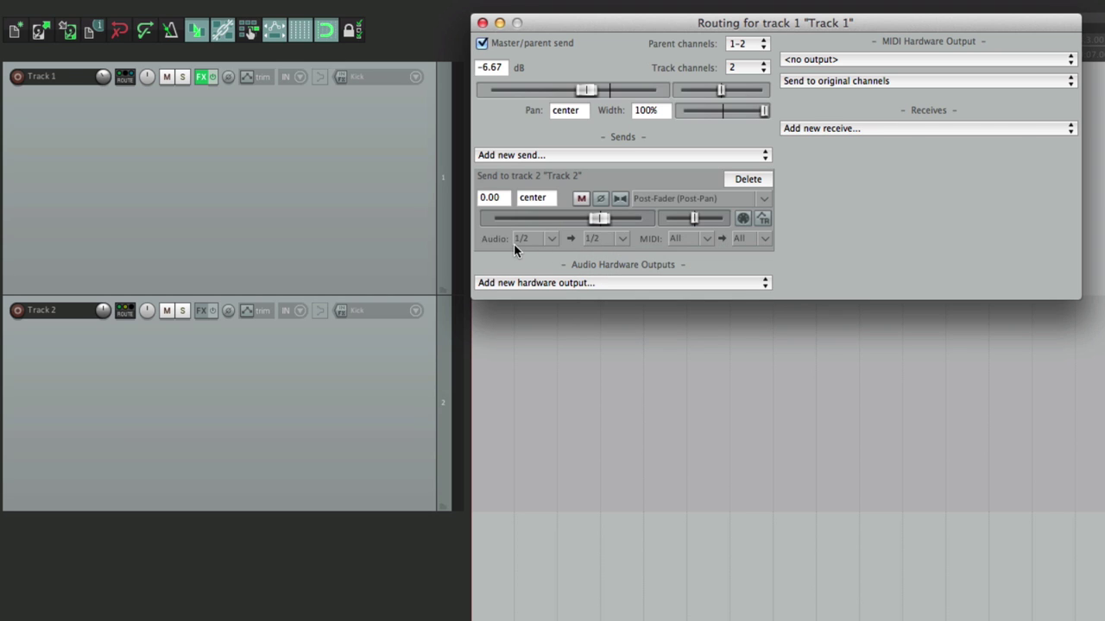
left_click(553, 237)
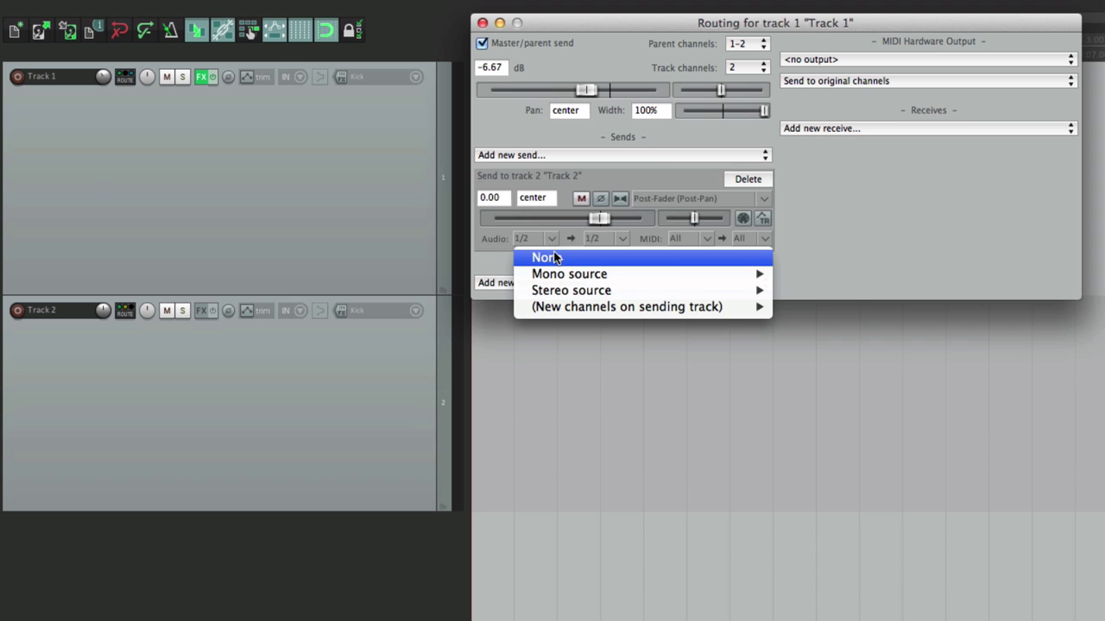
left_click(557, 253)
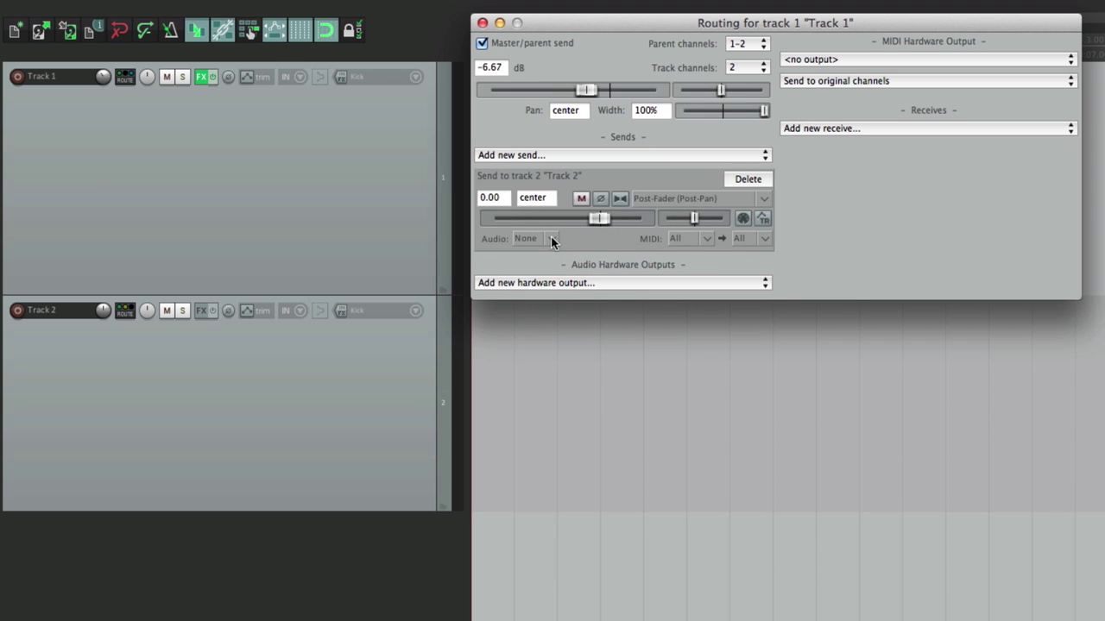
left_click(551, 238)
mouse_move(538, 290)
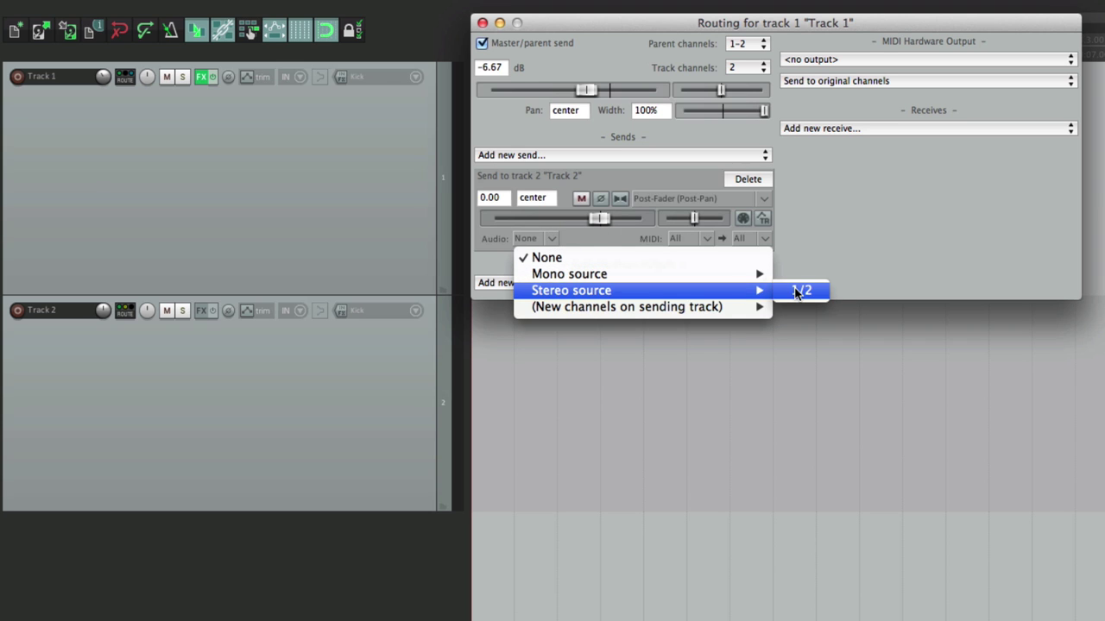
left_click(796, 291)
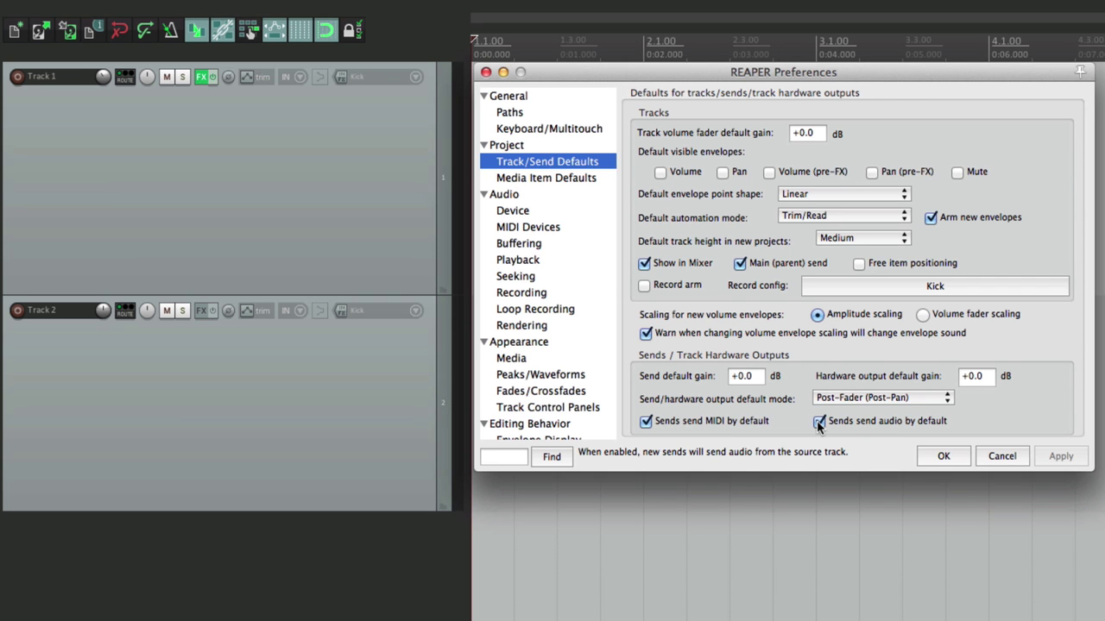
Close the preferences and add a send from Track 1 to Track 2
key("Return")
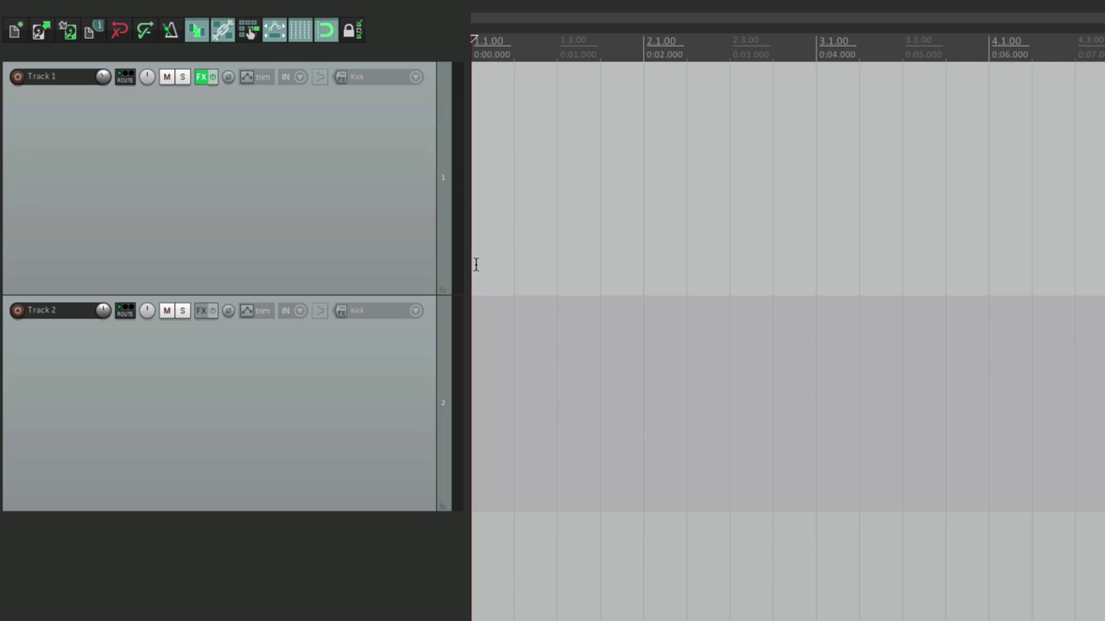
left_click(120, 79)
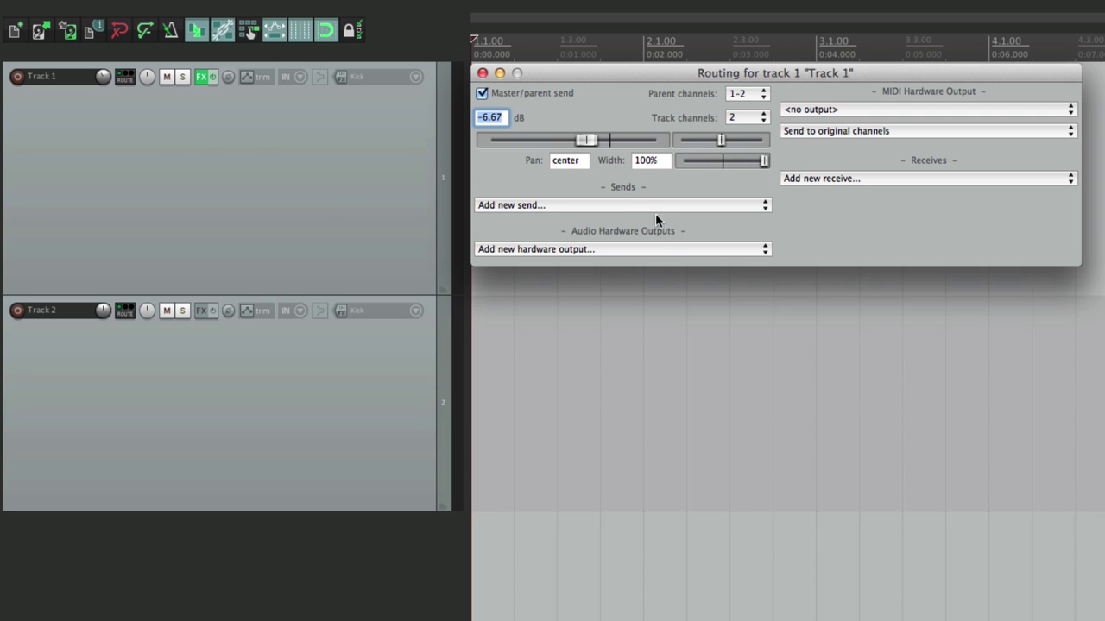
left_click(630, 204)
left_click(629, 218)
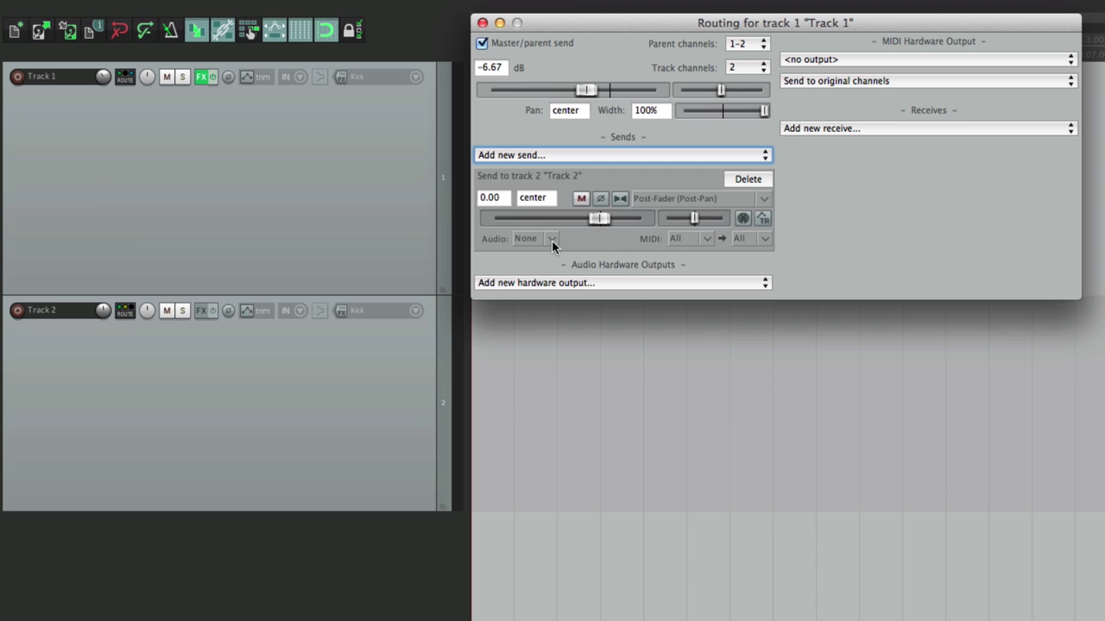
Keep the send's MIDI source and destination channels on All, then bring up the send default preferences
left_click(680, 239)
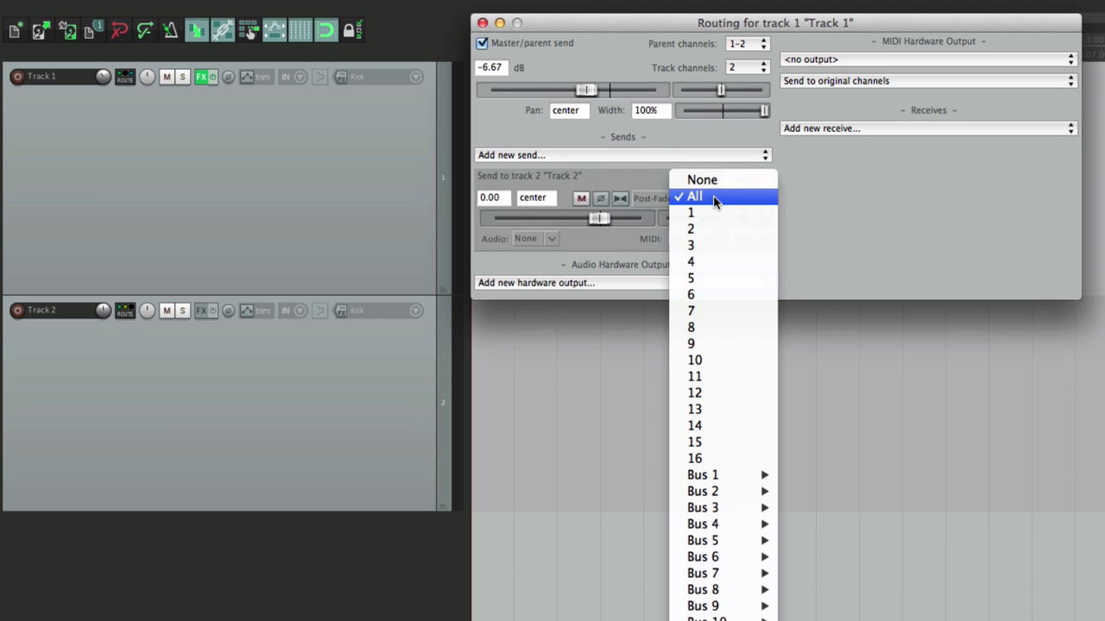
left_click(832, 200)
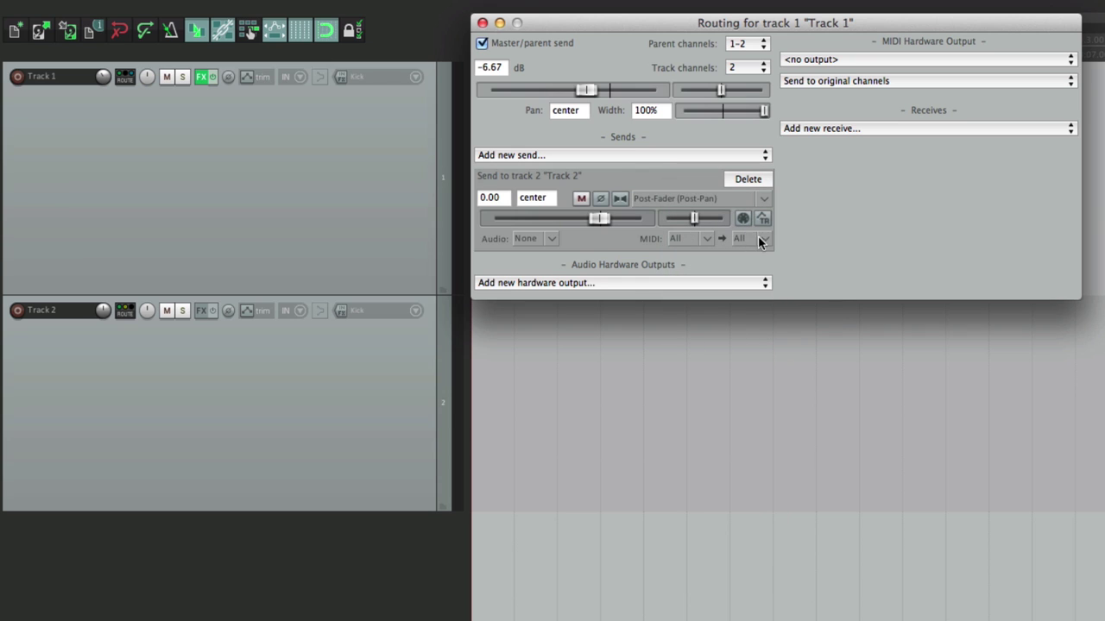
left_click(763, 238)
left_click(923, 200)
key("super+comma")
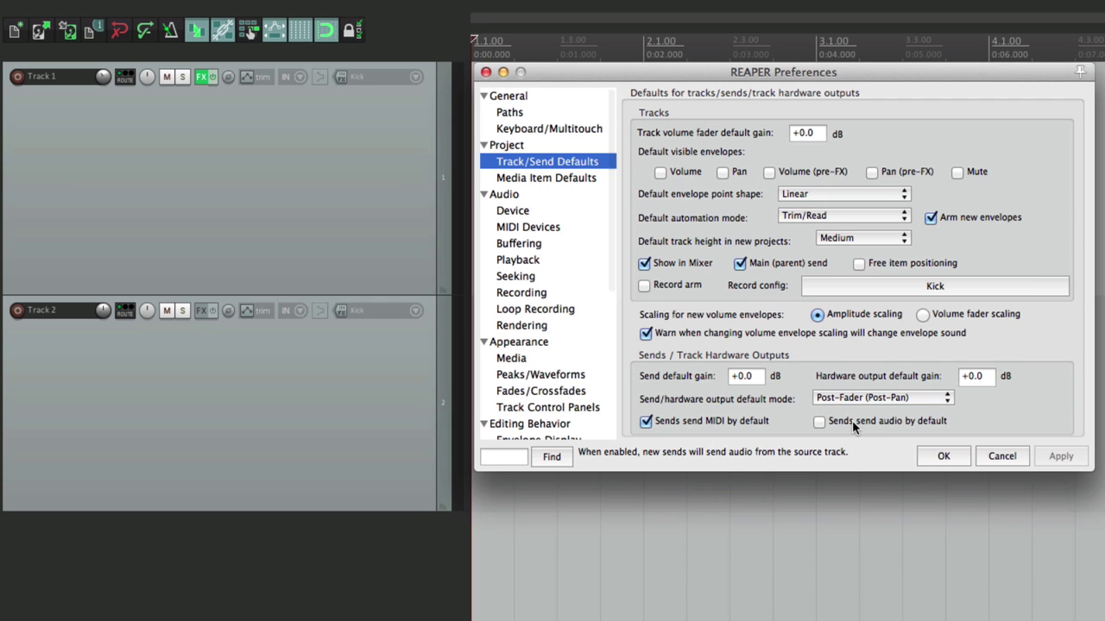
Turn on 'Sends send audio by default', test with a new Track 1 send to Track 2, then enable 'Sends send MIDI by default'
left_click(819, 422)
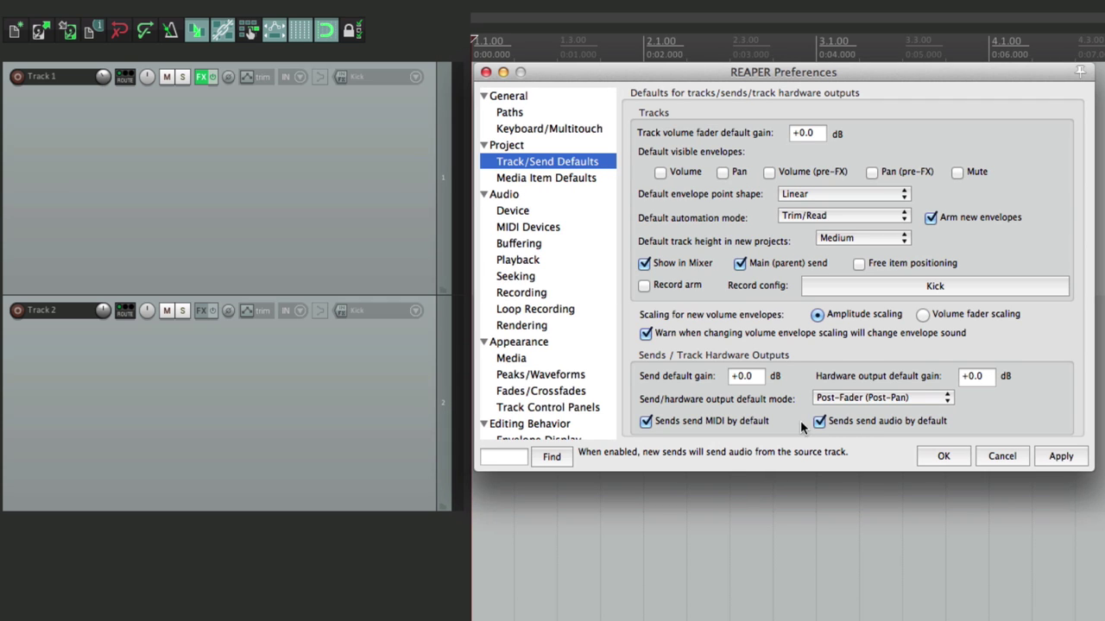
left_click(934, 459)
left_click(125, 77)
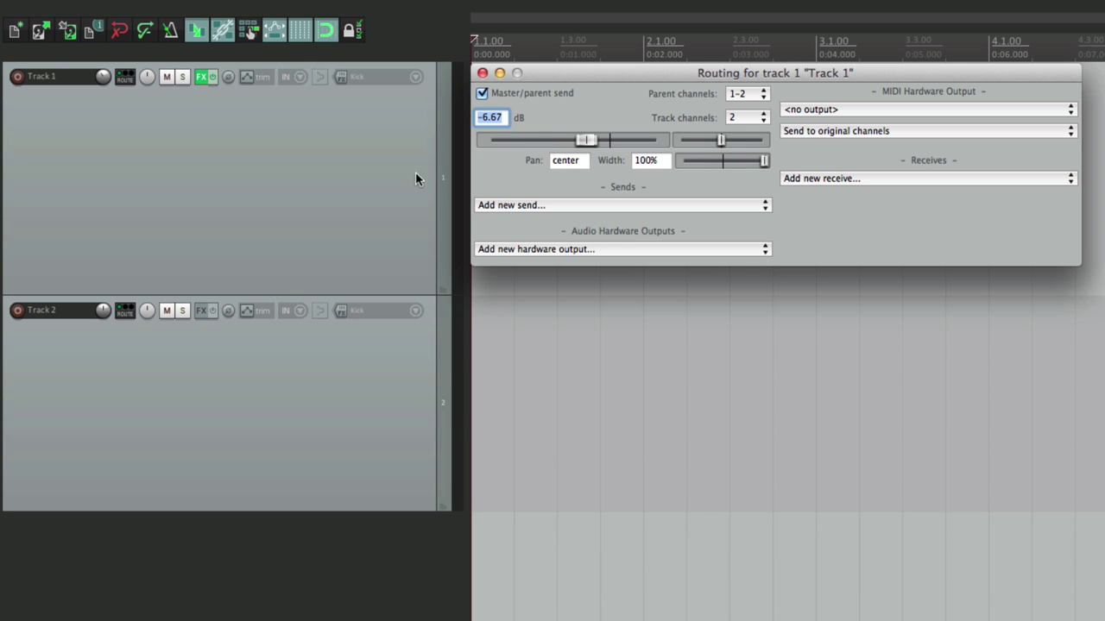
left_click(508, 205)
left_click(516, 218)
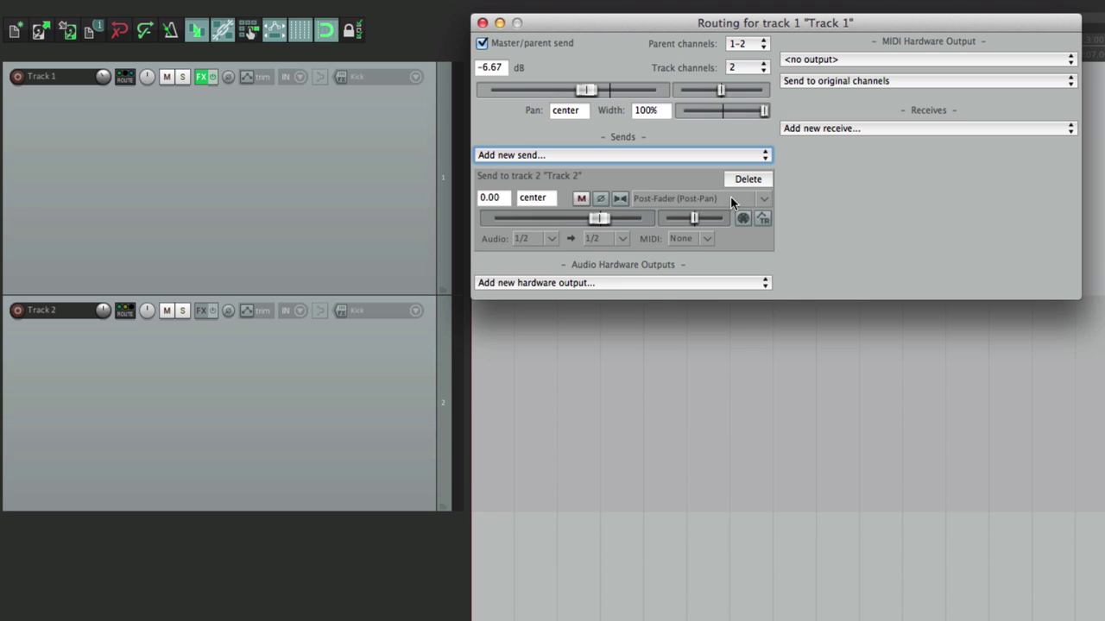
key("super+comma")
left_click(646, 420)
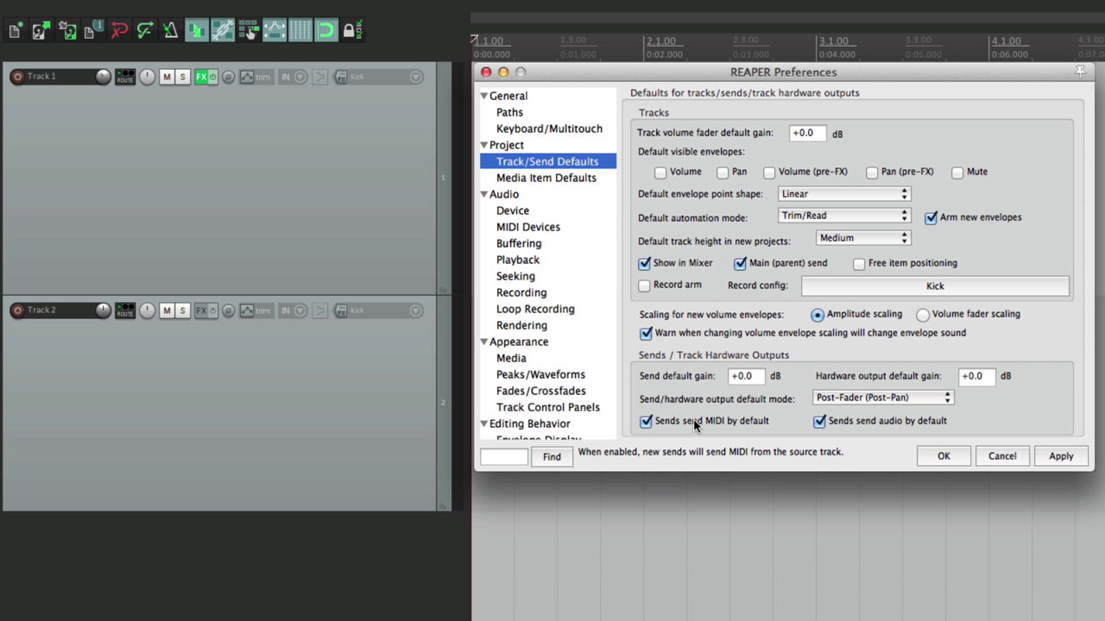
Close the preferences and add a test send from Track 1 to Track 2
left_click(941, 455)
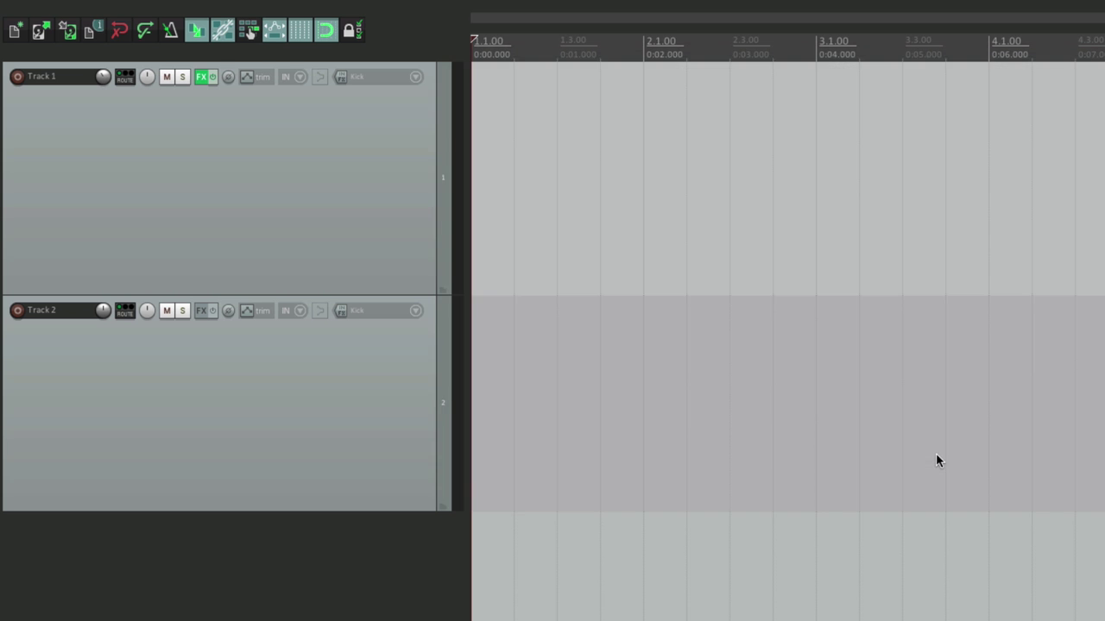
left_click(125, 78)
left_click(559, 207)
left_click(569, 218)
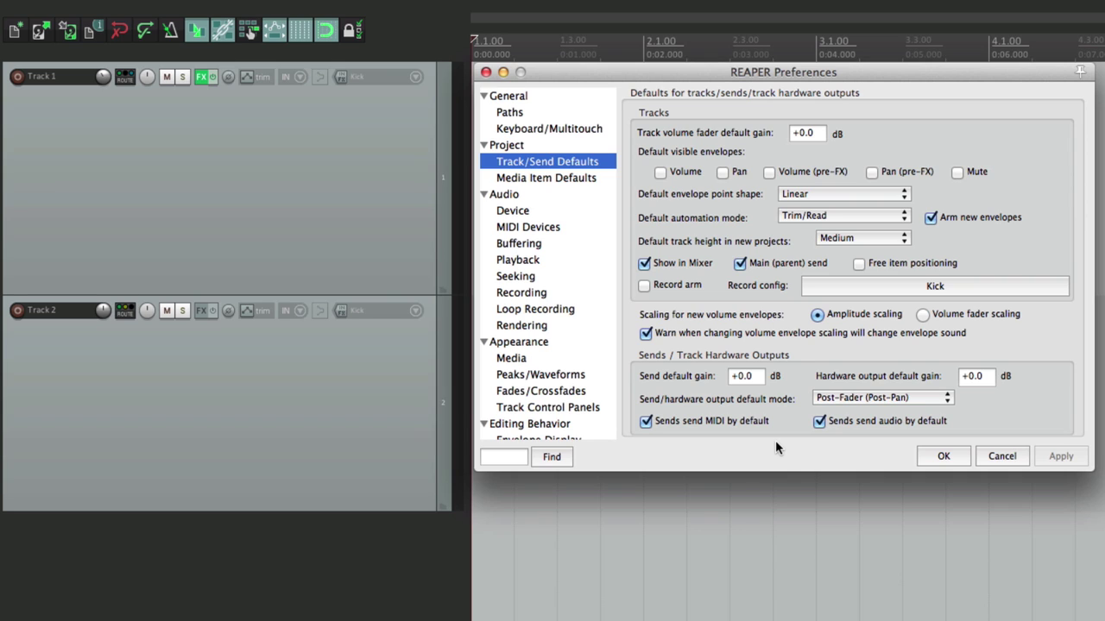
Turn off 'Sends send audio by default' and delete Track 1's existing send to Track 2
left_click(820, 422)
left_click(934, 457)
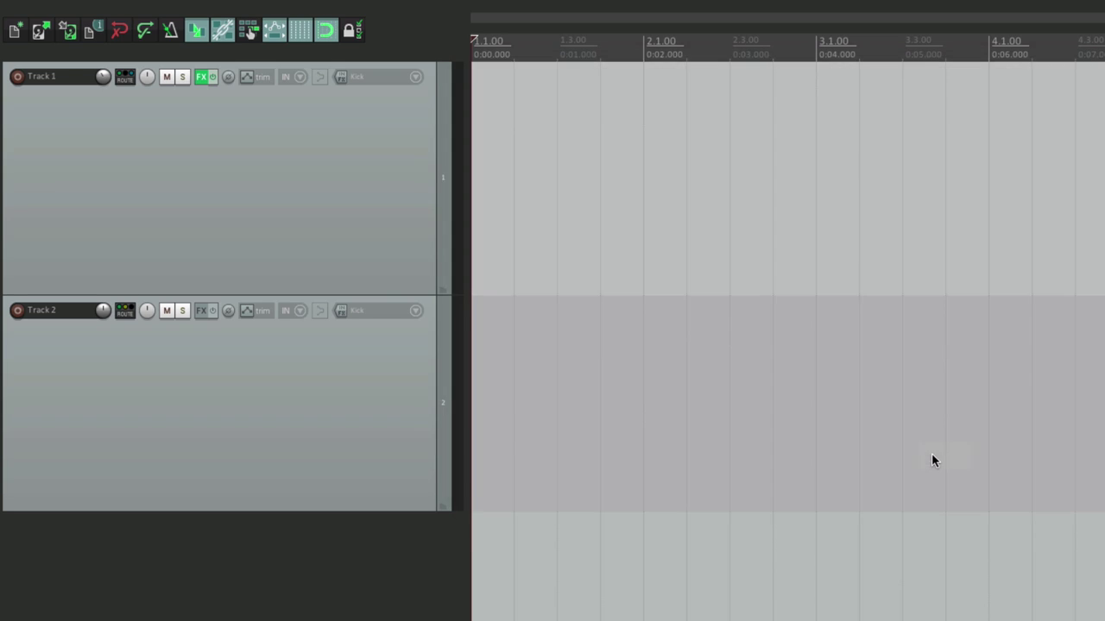
left_click(125, 78)
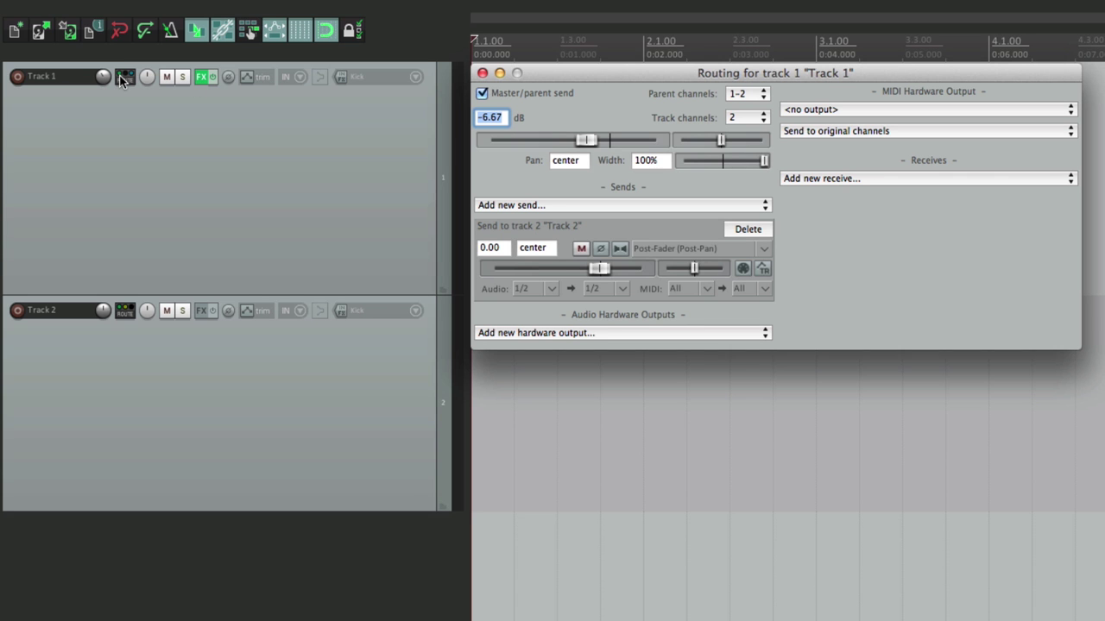
left_click(747, 229)
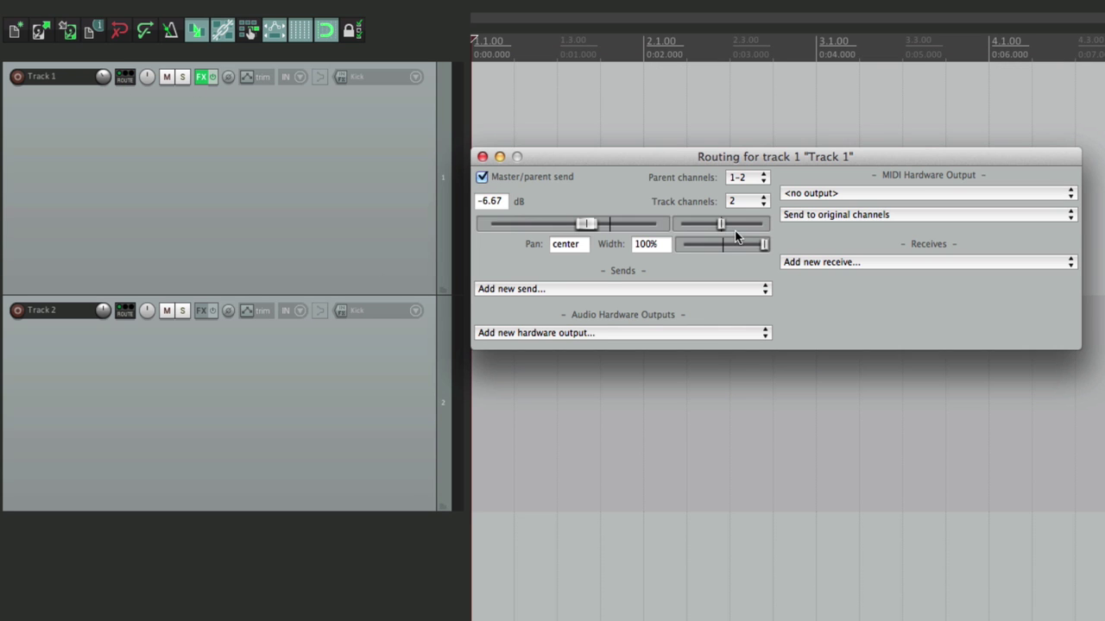
Add a fresh send from Track 1 to Track 2 and lower its level to -7.99 dB
left_click(541, 292)
left_click(543, 301)
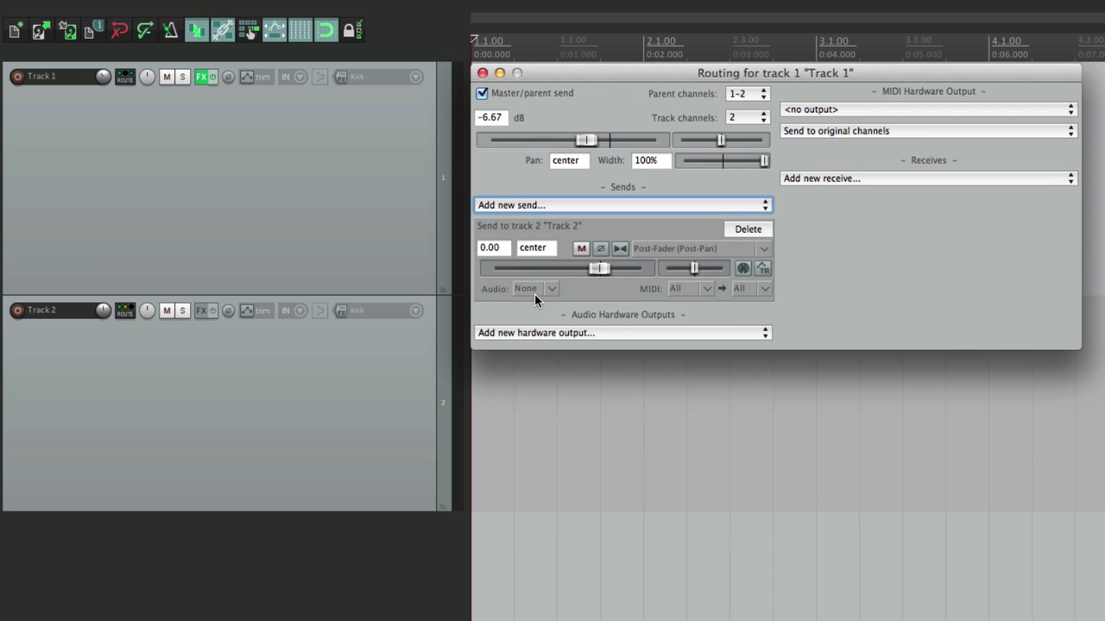
left_click_drag(596, 268, 558, 276)
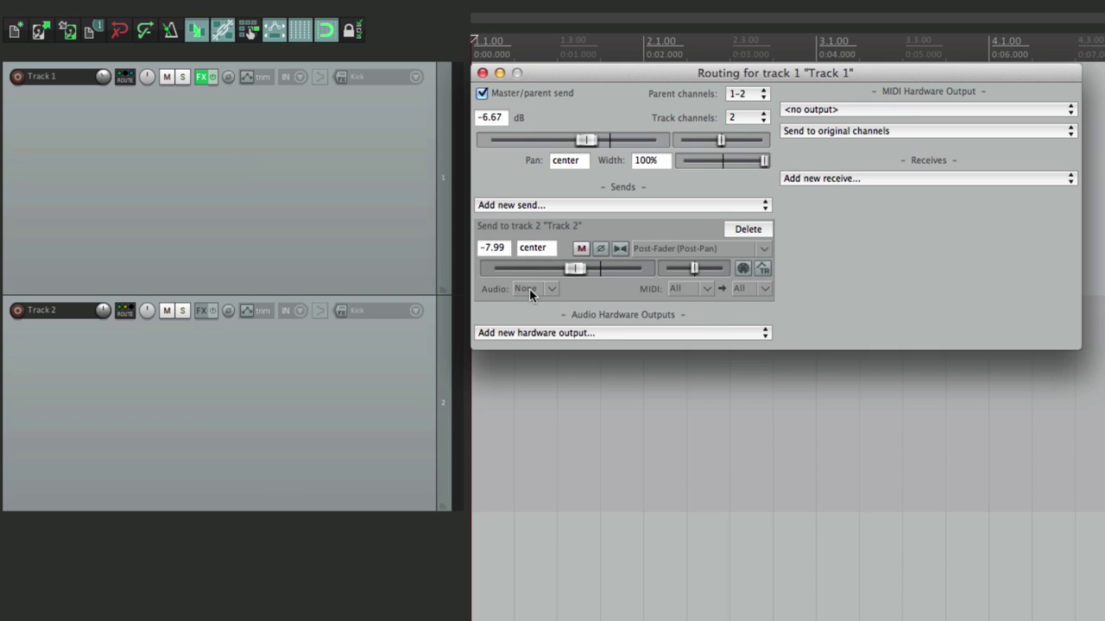
In Track/Send Defaults, tick 'Sends send audio by default' again and apply it
key("super+comma")
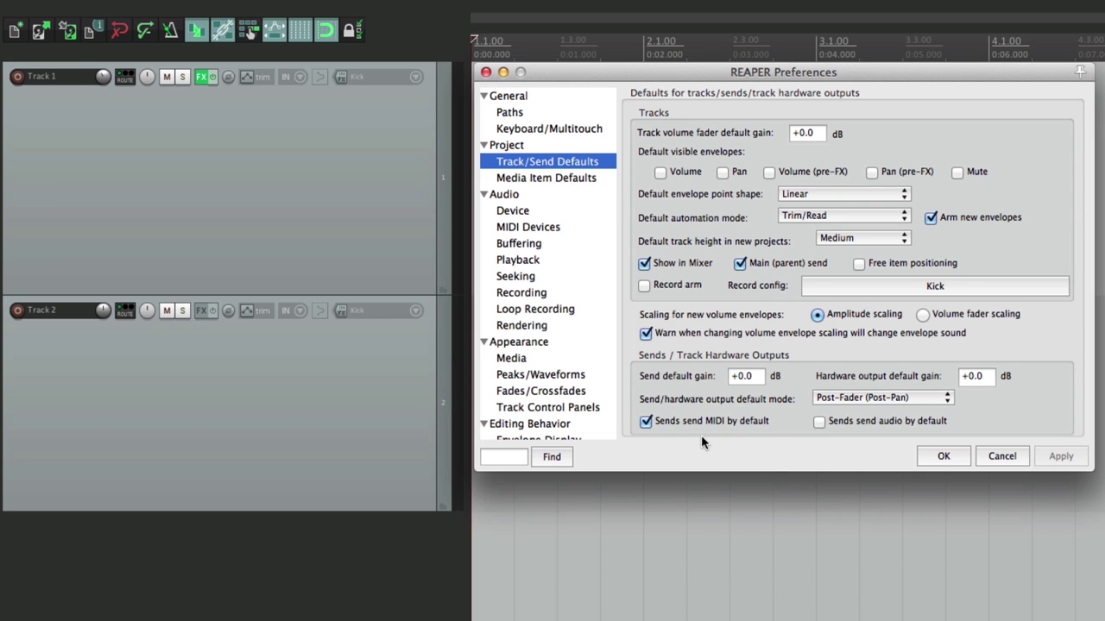
left_click(819, 421)
left_click(1059, 456)
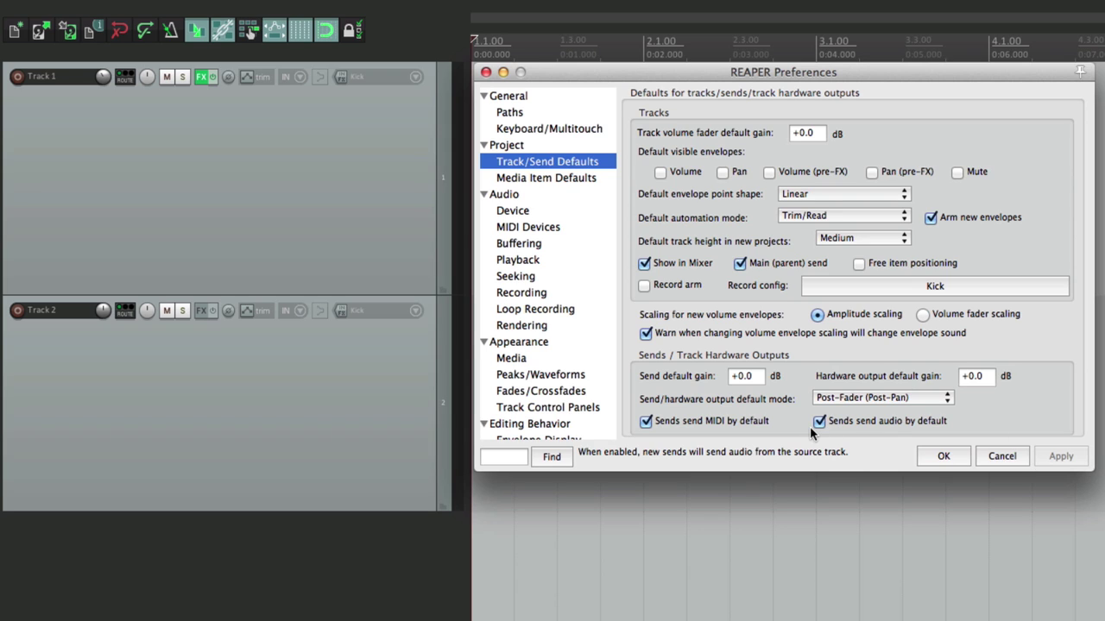